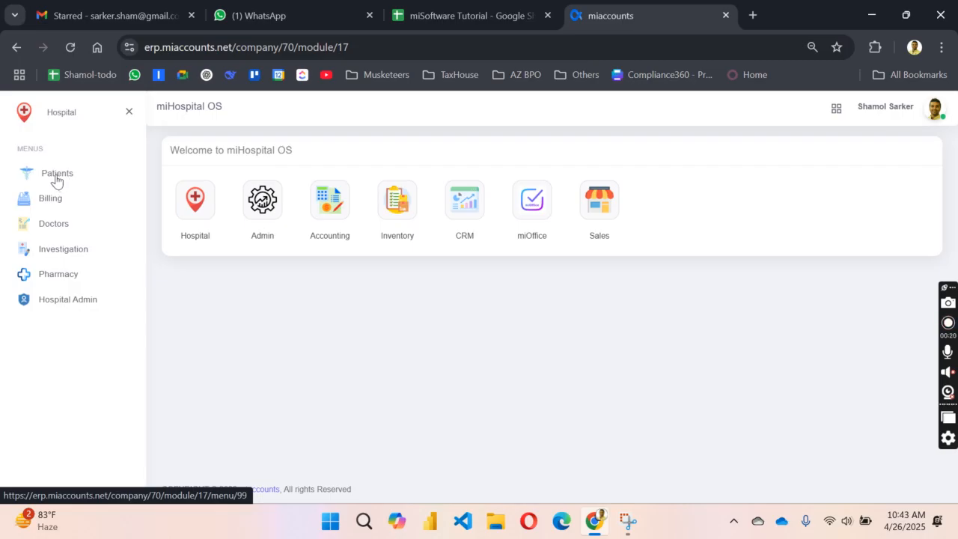
# Step: Open the Patient Register from Patients and collapse the sidebar
pyautogui.click(56, 176)
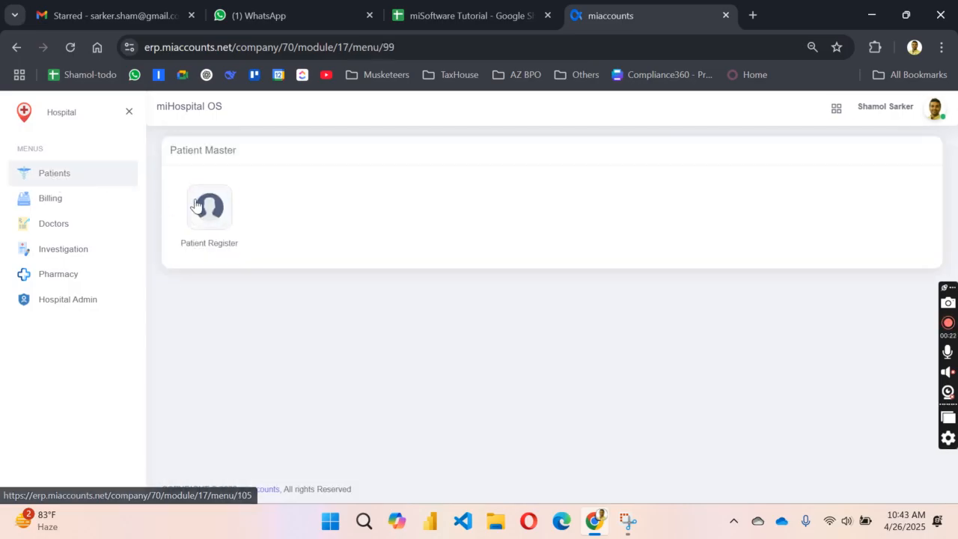
pyautogui.click(209, 206)
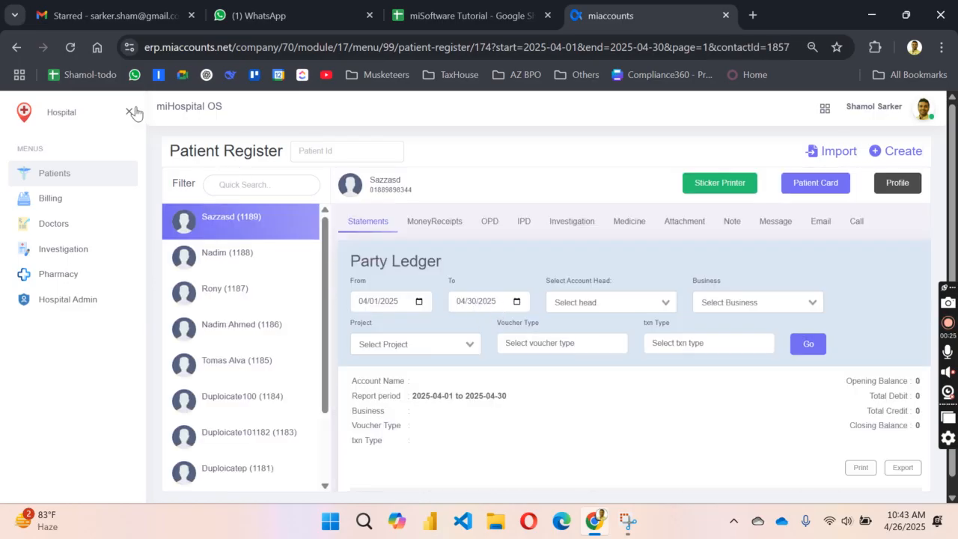
pyautogui.click(129, 112)
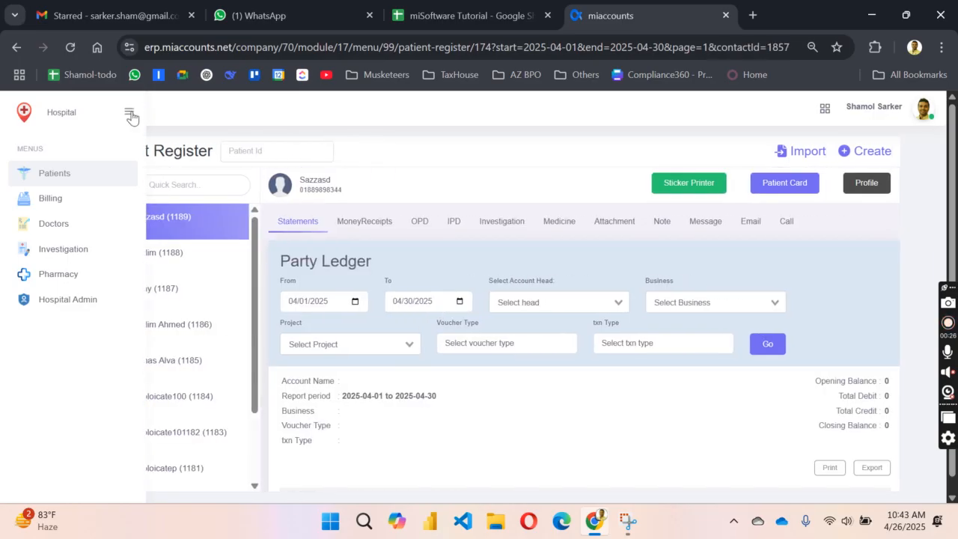
pyautogui.scroll(-3, 184, 386)
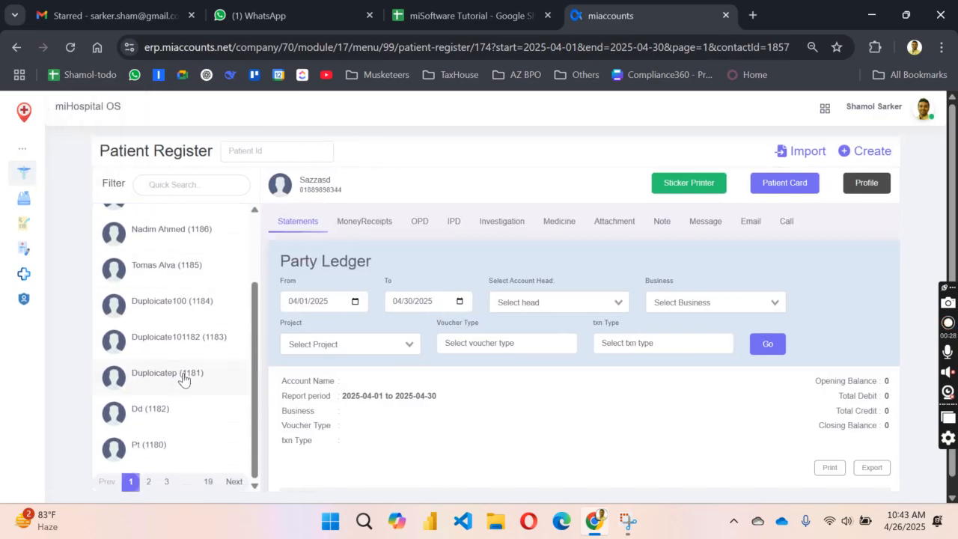
pyautogui.scroll(-1, 184, 379)
pyautogui.scroll(5, 185, 359)
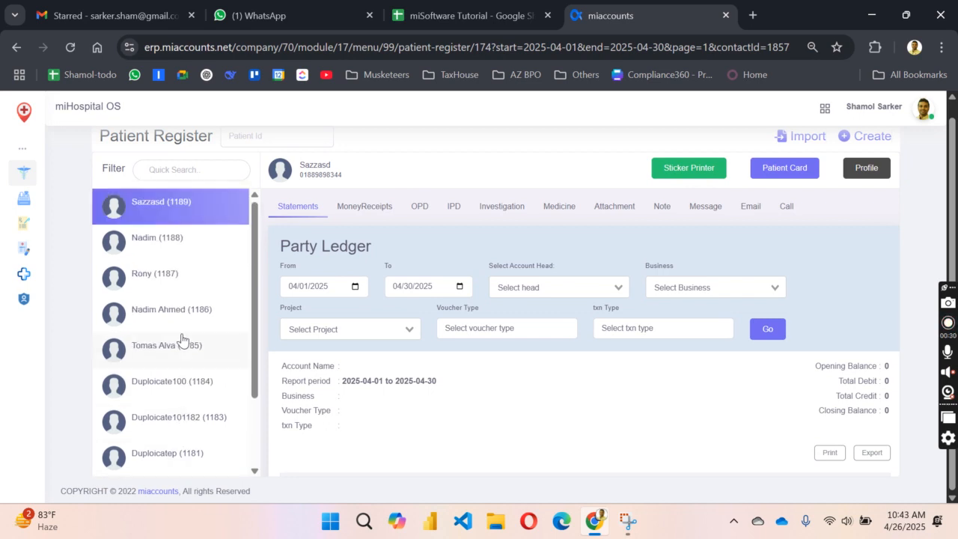
# Step: Search the register for patient ID 20 and open Test Patient (20)
pyautogui.click(177, 281)
pyautogui.scroll(1, 223, 223)
pyautogui.click(255, 150)
pyautogui.write('20')
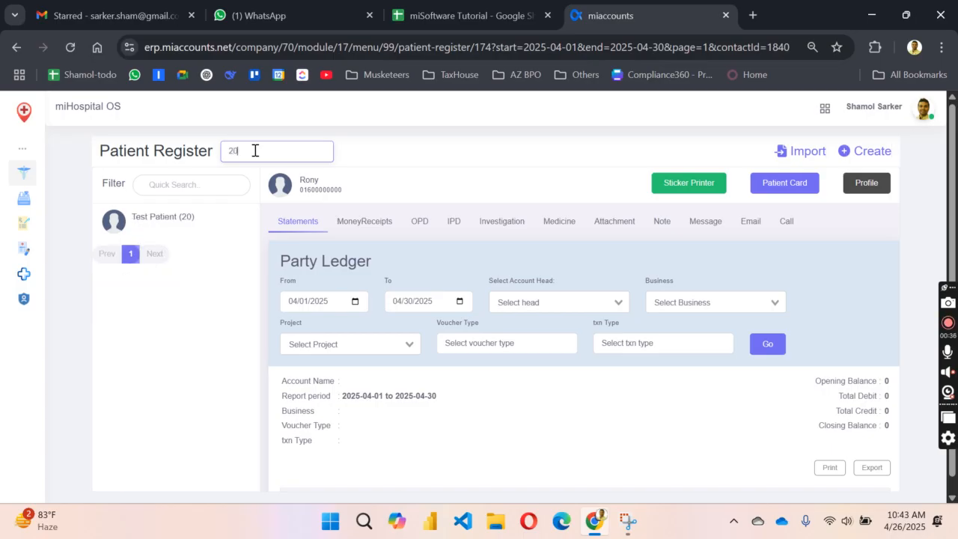
pyautogui.click(166, 230)
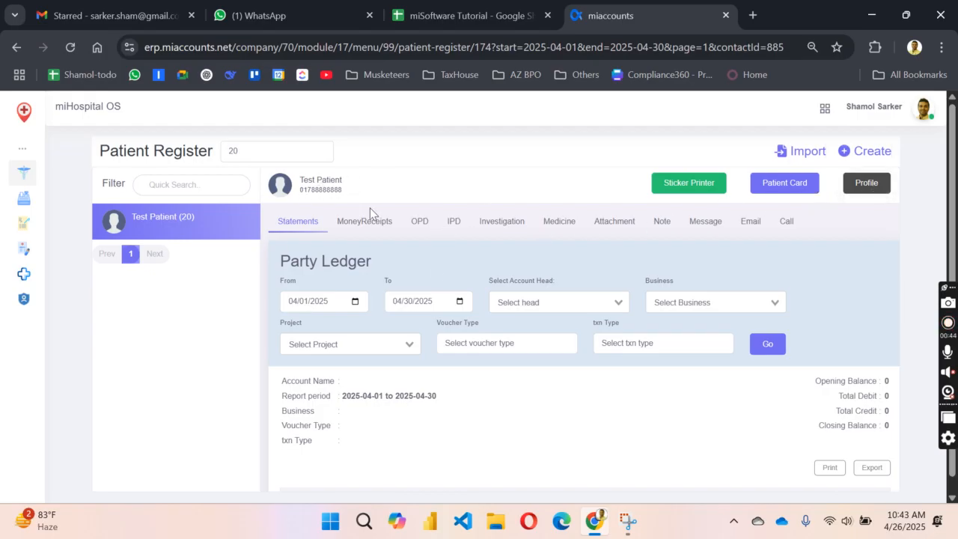
pyautogui.click(789, 193)
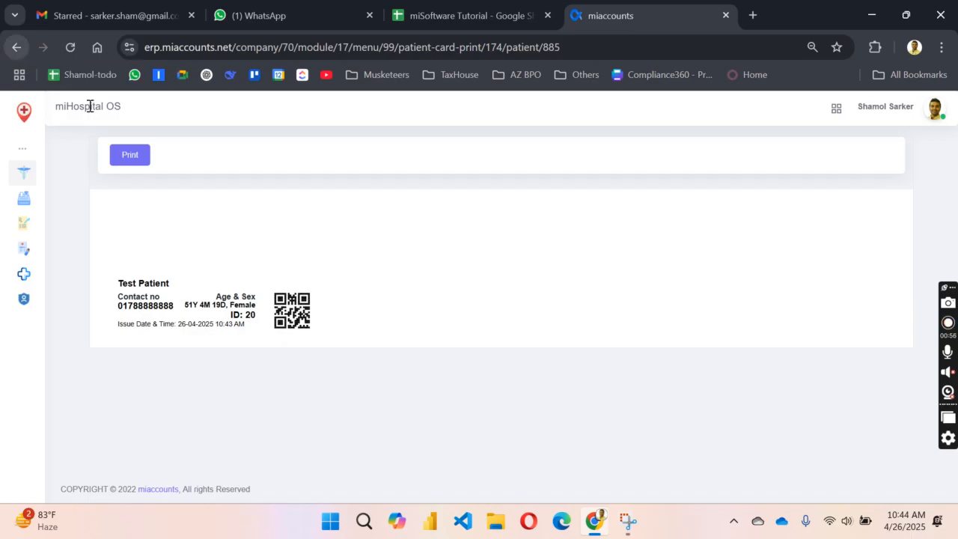
pyautogui.click(17, 48)
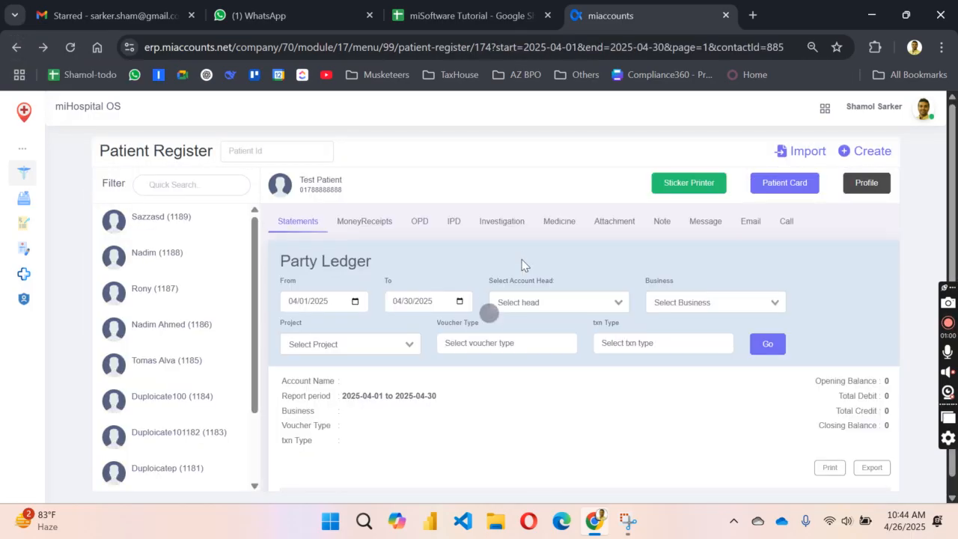
pyautogui.click(866, 183)
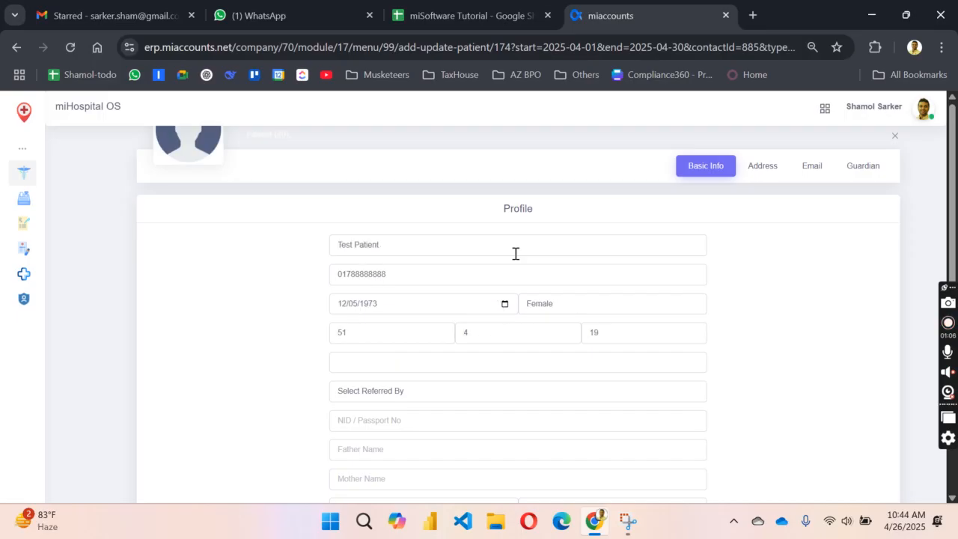
pyautogui.scroll(-3, 417, 366)
pyautogui.scroll(2, 416, 364)
pyautogui.scroll(-4, 379, 342)
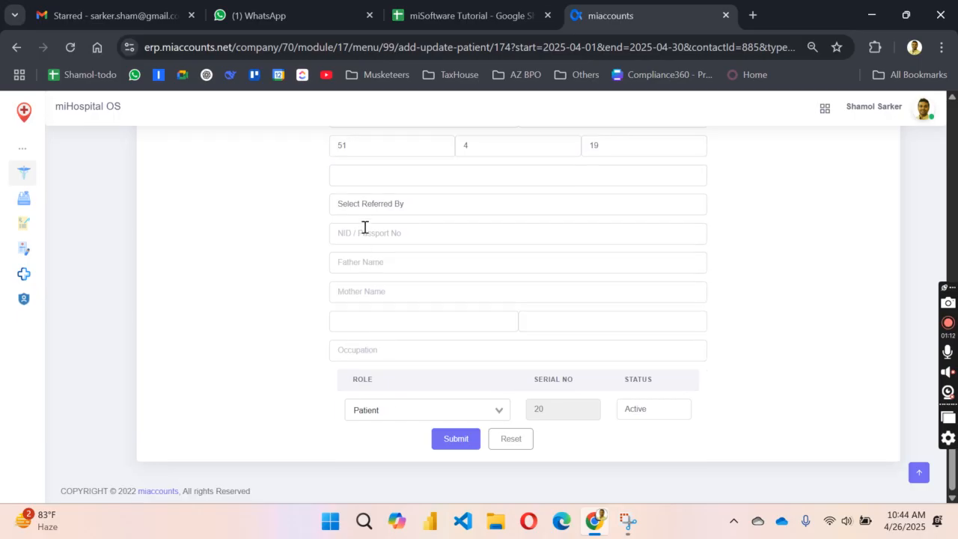
pyautogui.click(367, 348)
pyautogui.click(362, 323)
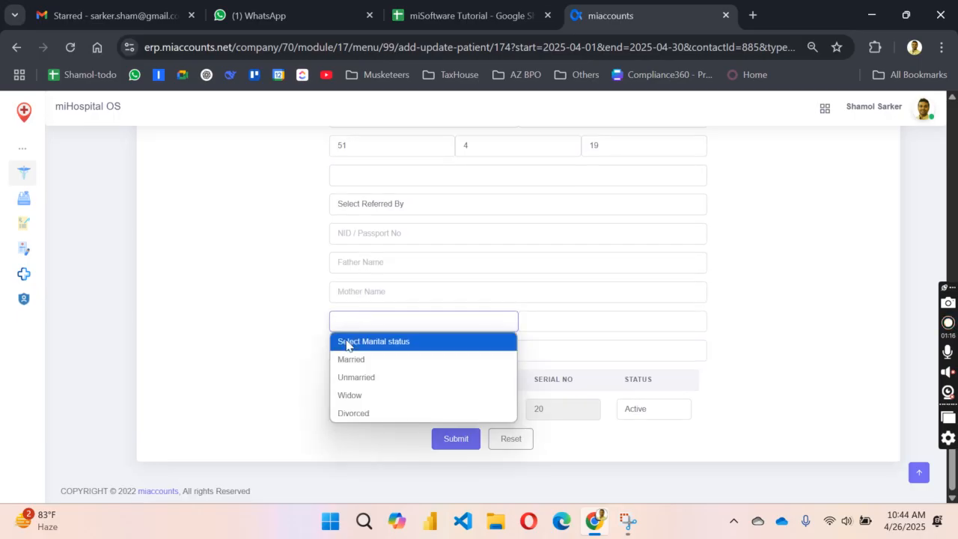
pyautogui.click(344, 341)
pyautogui.click(604, 329)
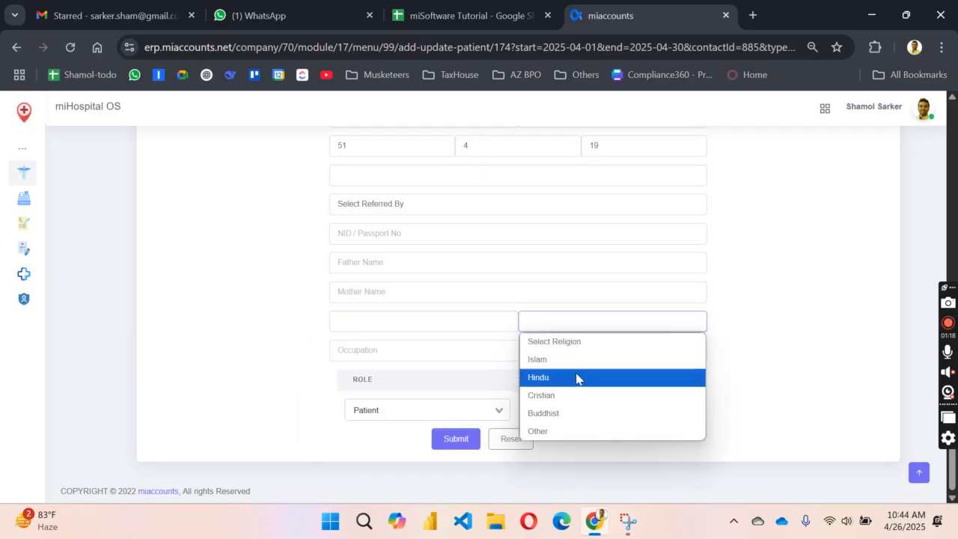
pyautogui.click(751, 337)
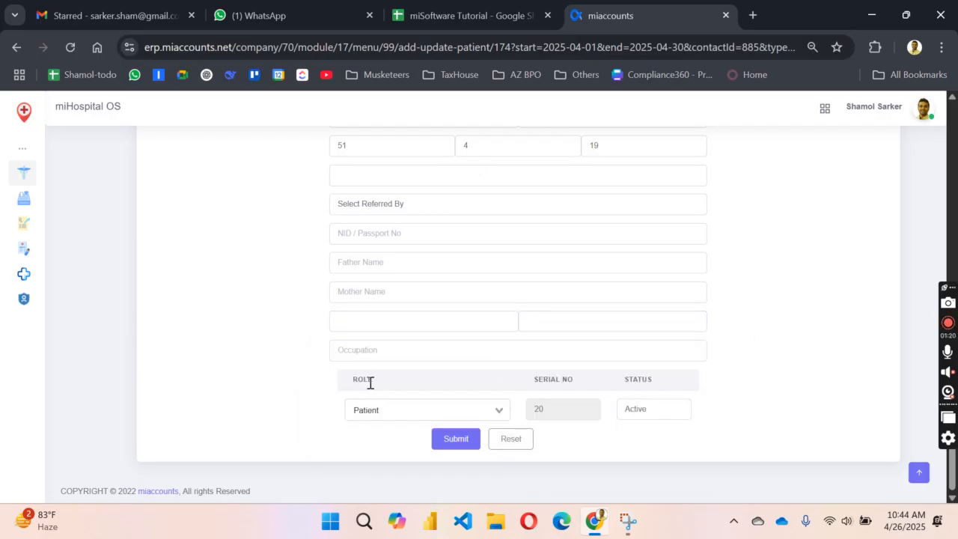
# Step: Switch the profile to its Address section
pyautogui.scroll(5, 429, 384)
pyautogui.scroll(-1, 429, 384)
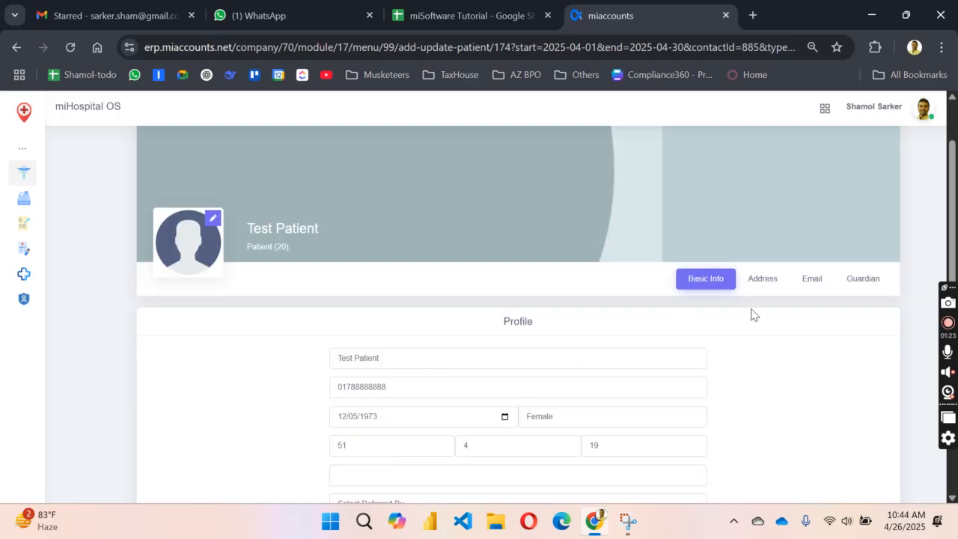
pyautogui.click(762, 287)
# Step: In the Guardian section, enter the guardian relationship as Brother
pyautogui.scroll(-1, 498, 365)
pyautogui.scroll(1, 498, 365)
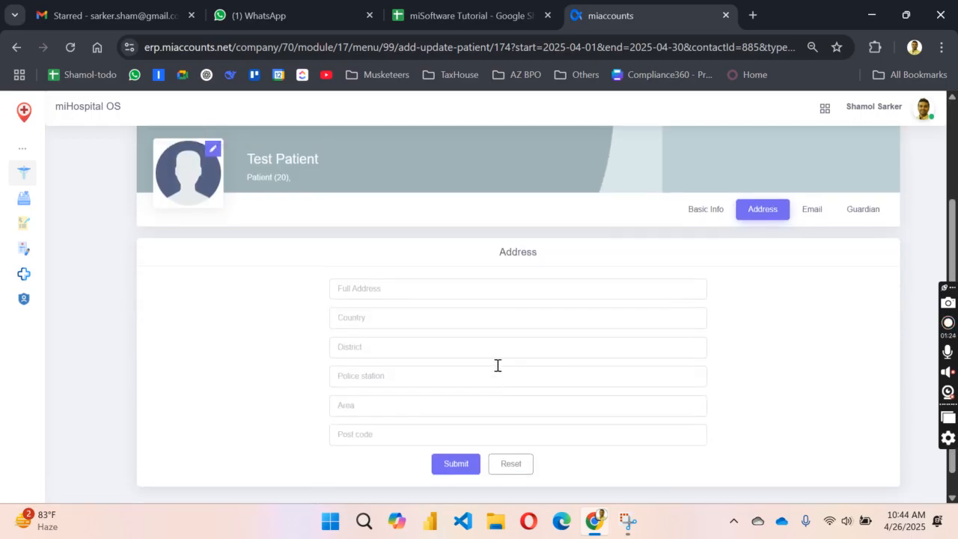
pyautogui.click(818, 271)
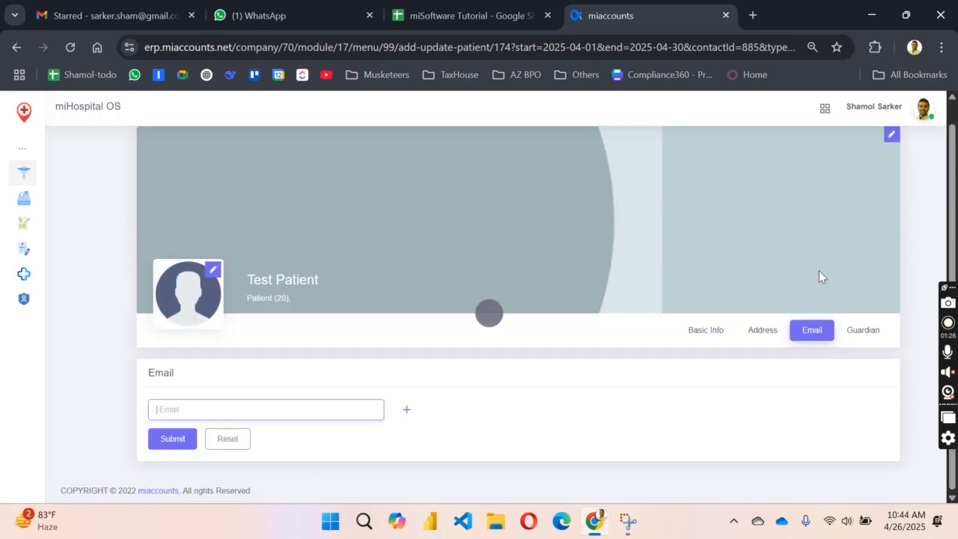
pyautogui.click(860, 330)
pyautogui.scroll(-2, 421, 393)
pyautogui.click(389, 285)
pyautogui.click(385, 316)
pyautogui.click(384, 351)
pyautogui.click(384, 379)
pyautogui.click(381, 409)
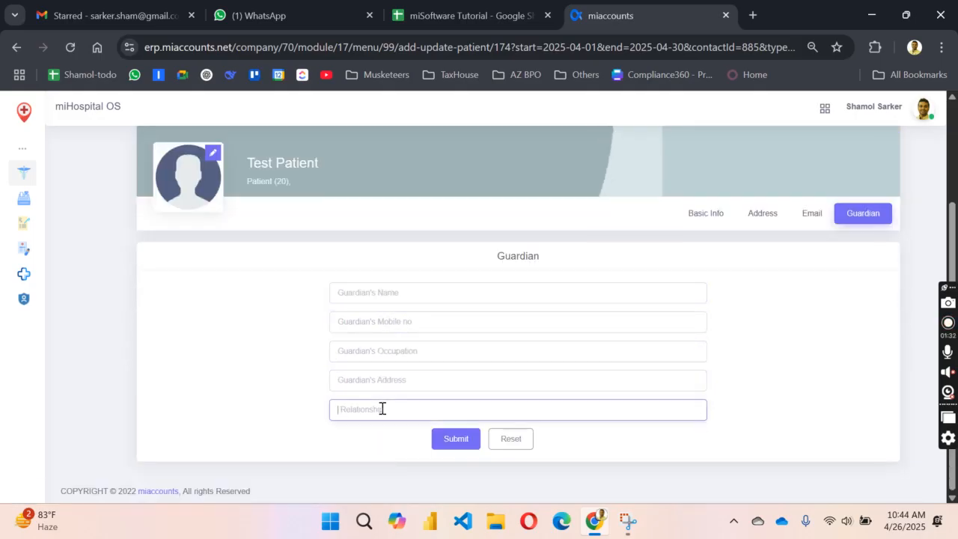
pyautogui.scroll(2, 417, 375)
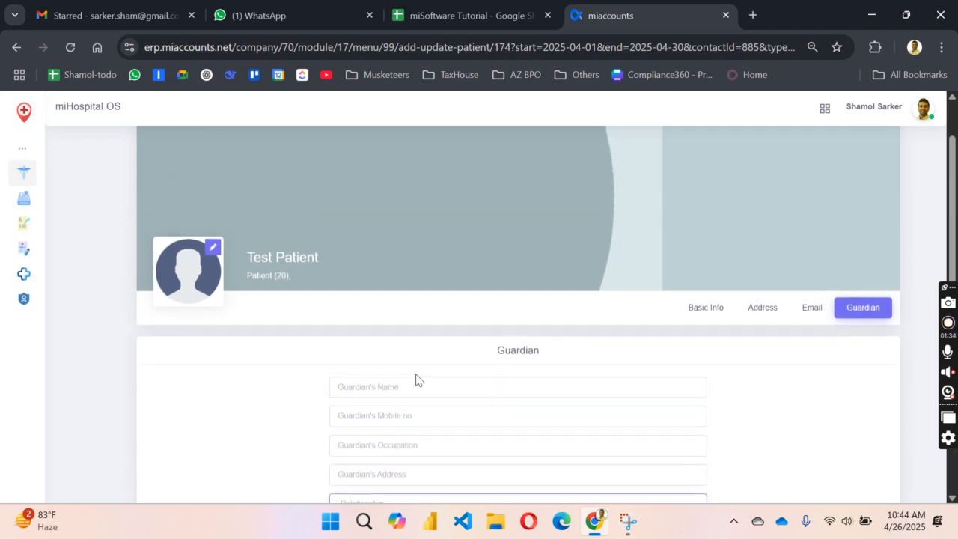
pyautogui.scroll(-2, 417, 379)
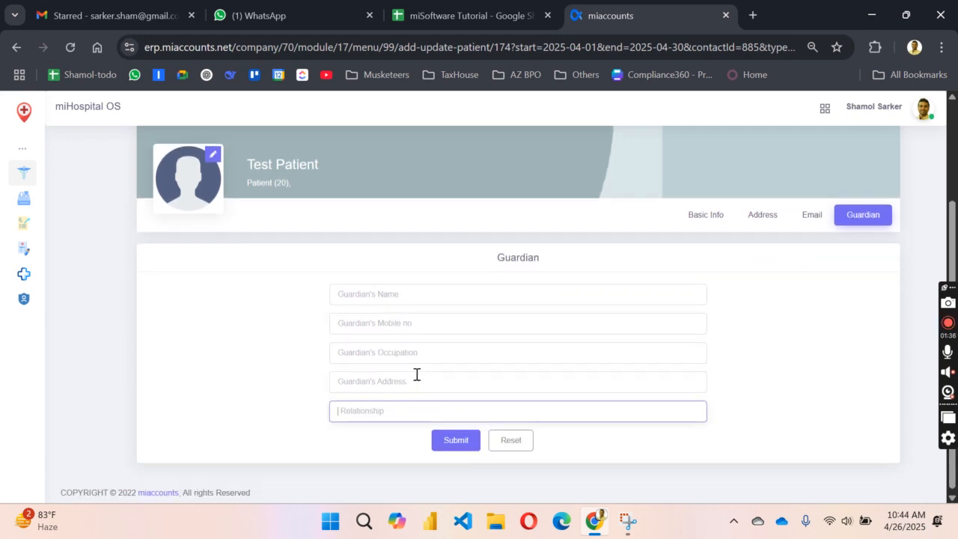
pyautogui.write('Brother')
# Step: Fill in the guardian's name and mobile number, submit, and return to Basic Info
pyautogui.click(370, 294)
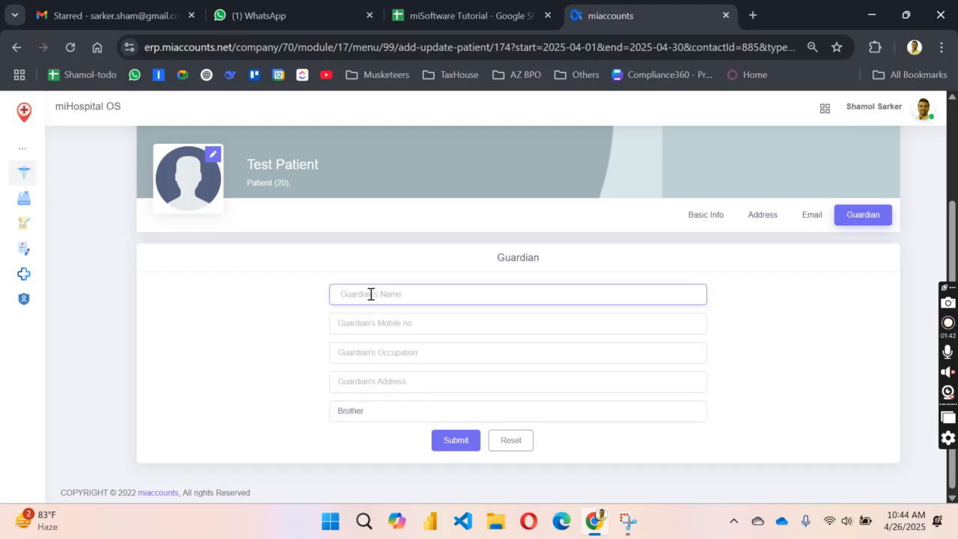
pyautogui.write('kamal')
pyautogui.click(380, 332)
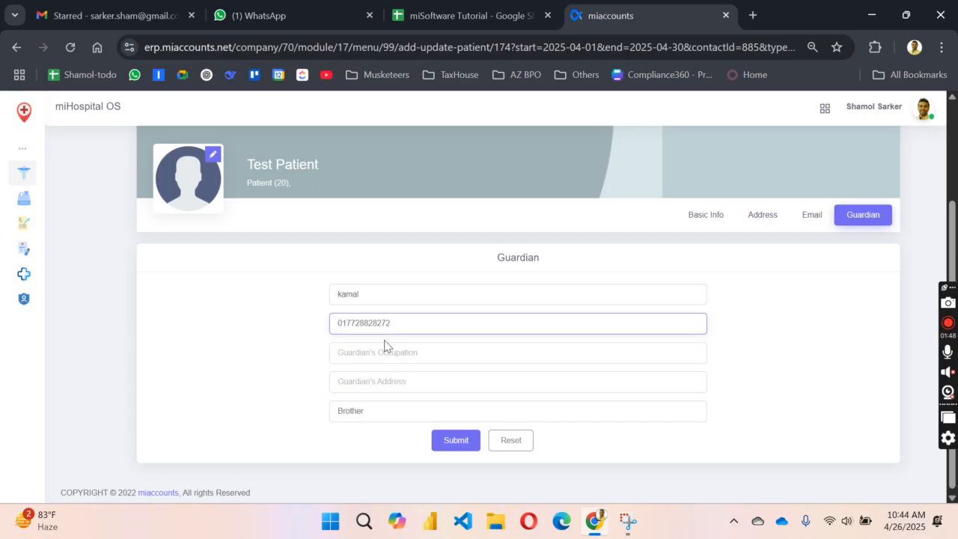
pyautogui.click(455, 443)
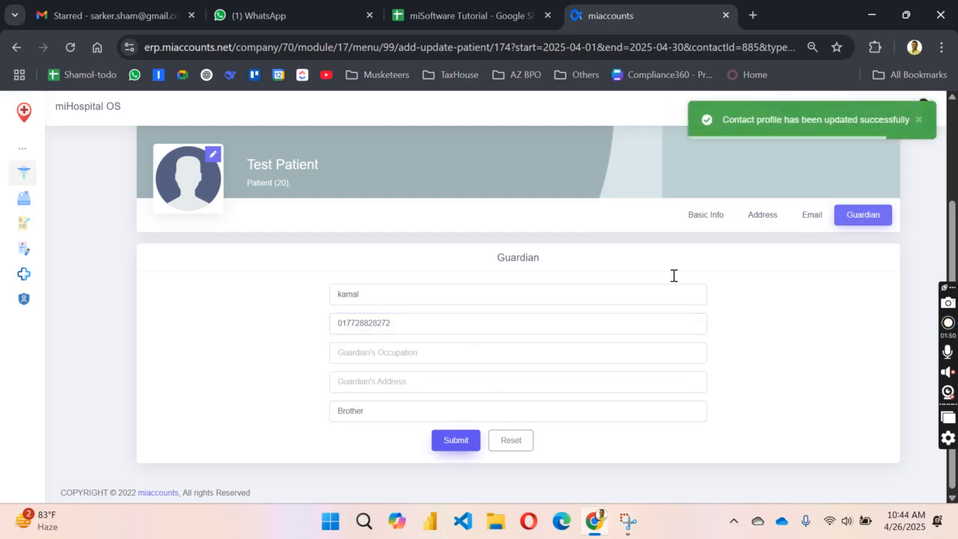
pyautogui.click(710, 217)
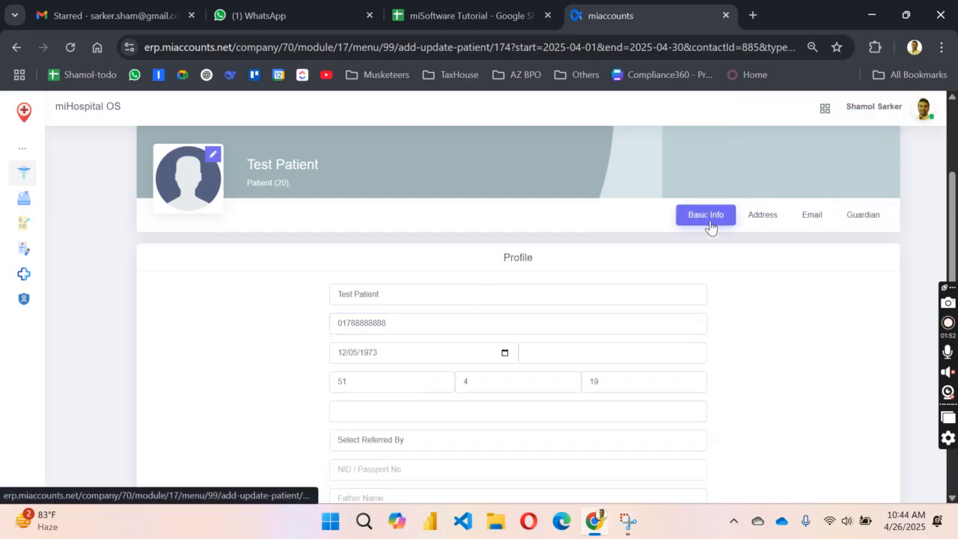
pyautogui.scroll(2, 710, 221)
# Step: Close the profile and review Test Patient's money receipt, OPD, IPD, investigation and pharmacy lists
pyautogui.click(892, 138)
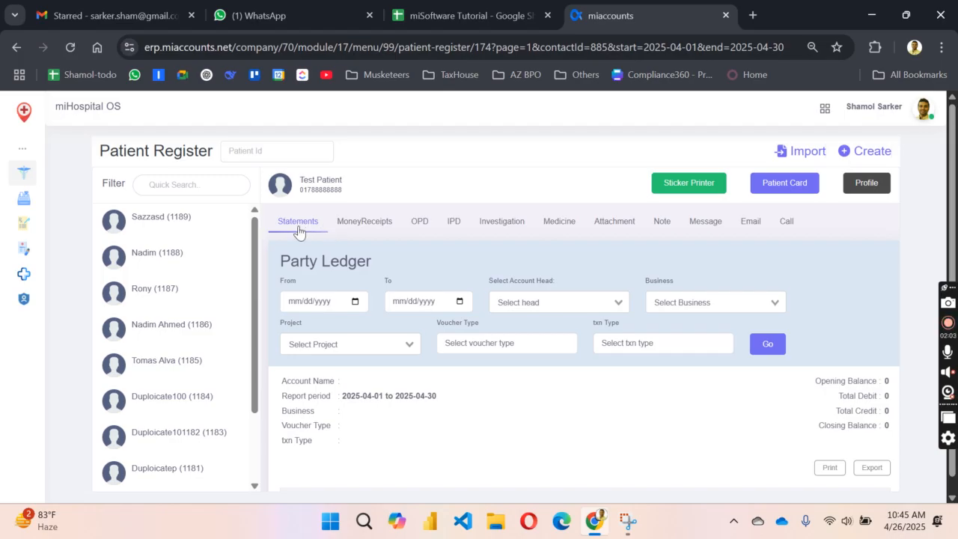
pyautogui.click(367, 229)
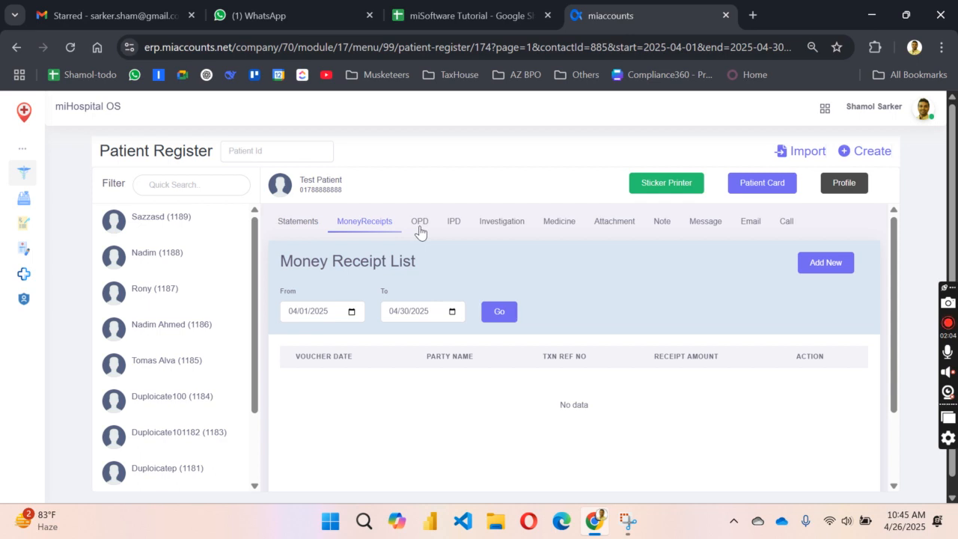
pyautogui.click(419, 228)
pyautogui.click(453, 228)
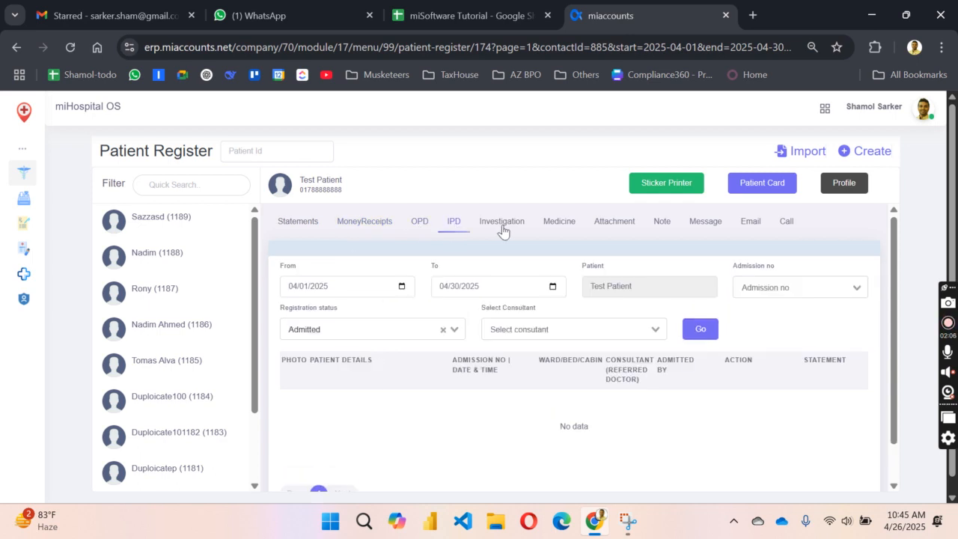
pyautogui.click(502, 230)
pyautogui.click(556, 229)
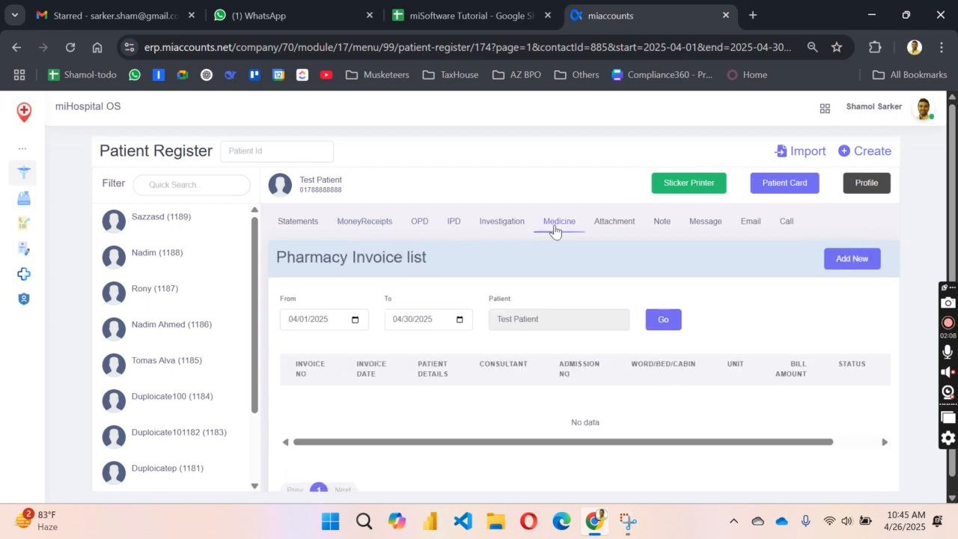
# Step: Check her attachments, notes, messages, emails and calls, ending on the Attachment list
pyautogui.click(617, 230)
pyautogui.click(661, 229)
pyautogui.click(703, 231)
pyautogui.click(750, 229)
pyautogui.click(787, 230)
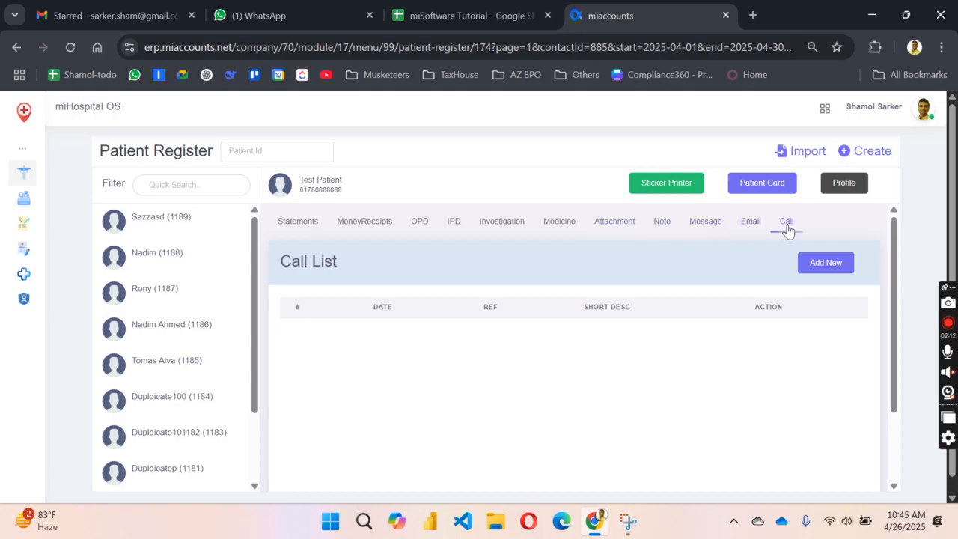
pyautogui.click(606, 232)
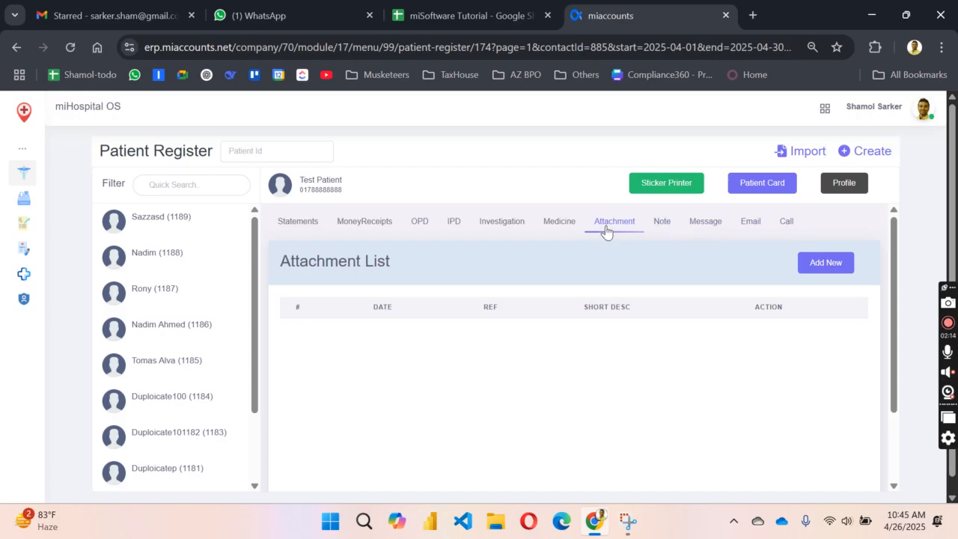
# Step: Load Test Patient's party ledger statement for the chosen dates
pyautogui.click(308, 226)
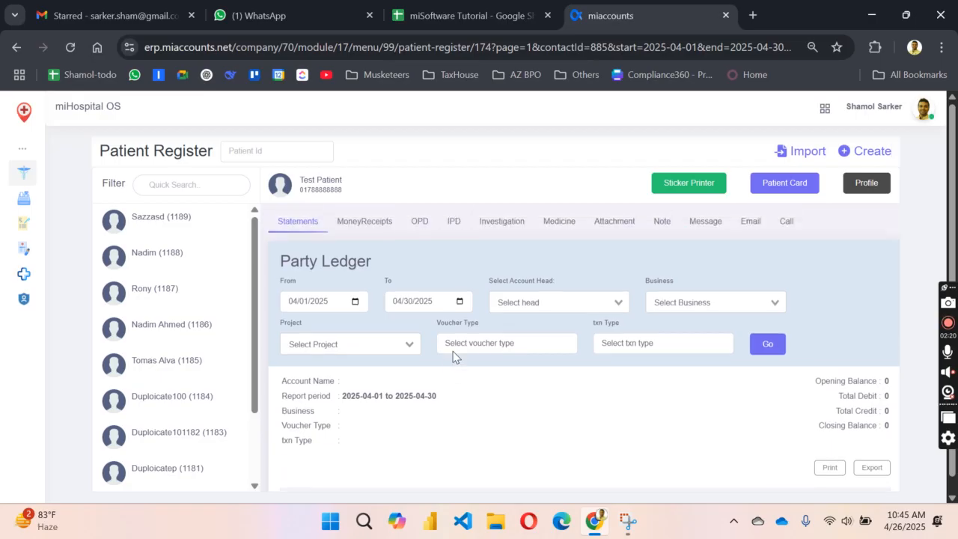
pyautogui.click(757, 345)
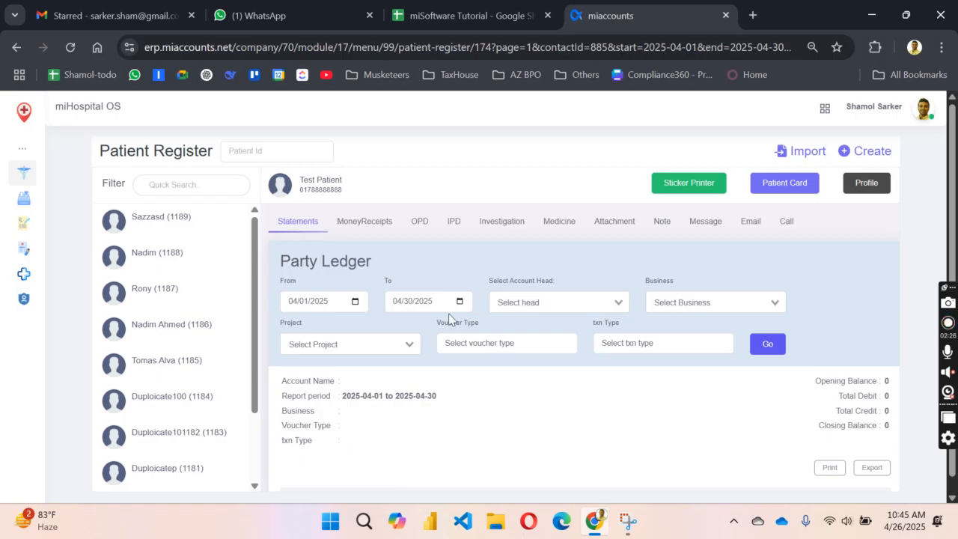
pyautogui.moveTo(300, 180); pyautogui.dragTo(352, 184)
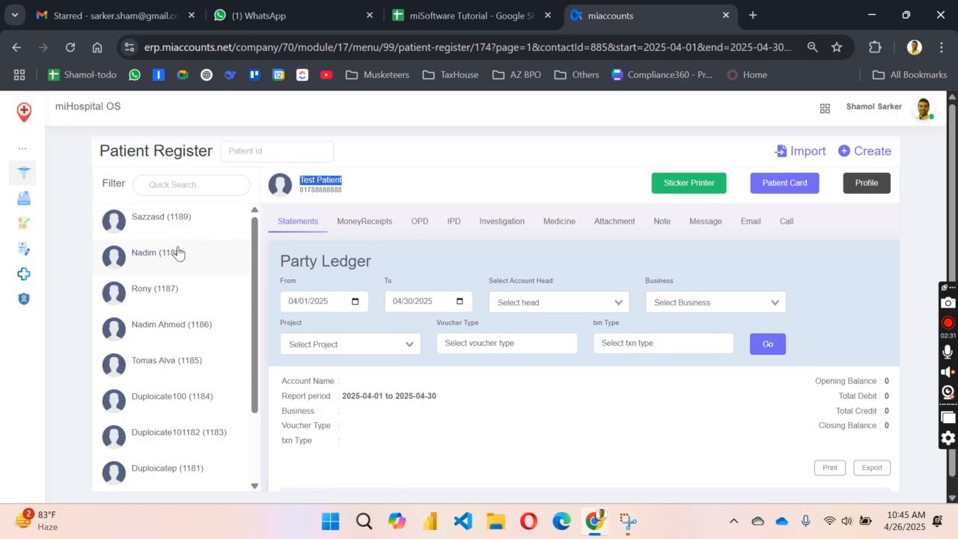
pyautogui.click(312, 185)
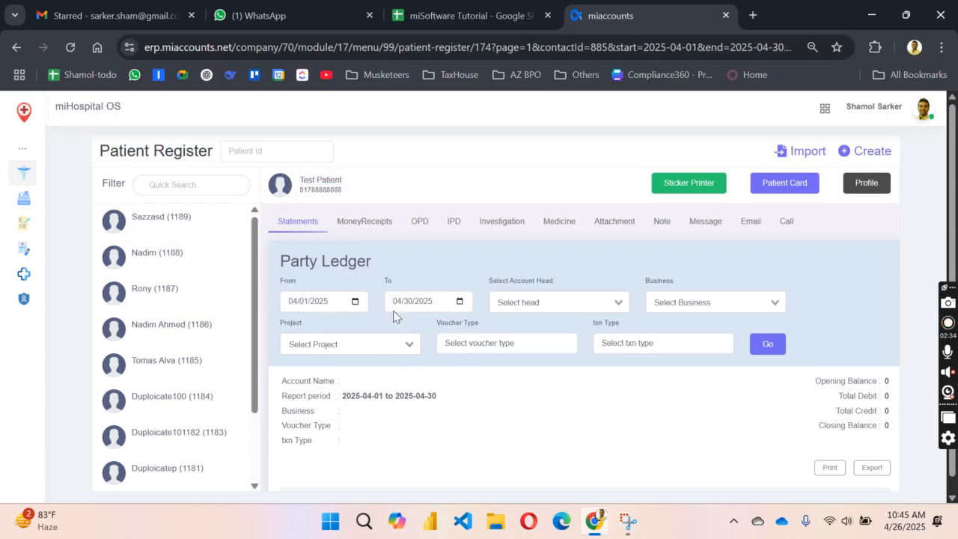
# Step: Recheck the money receipt, OPD, IPD and investigation lists, then bring up the Billing link's menu
pyautogui.click(365, 222)
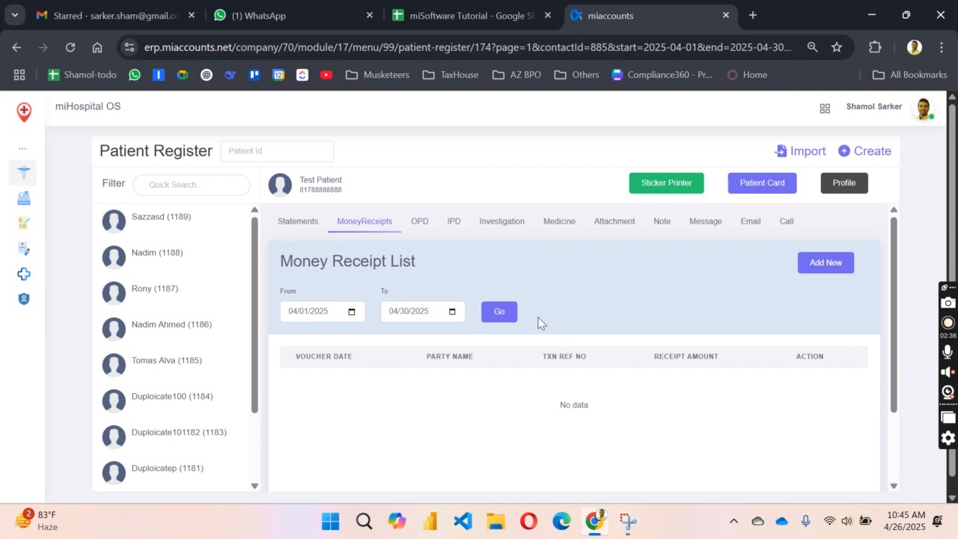
pyautogui.click(423, 223)
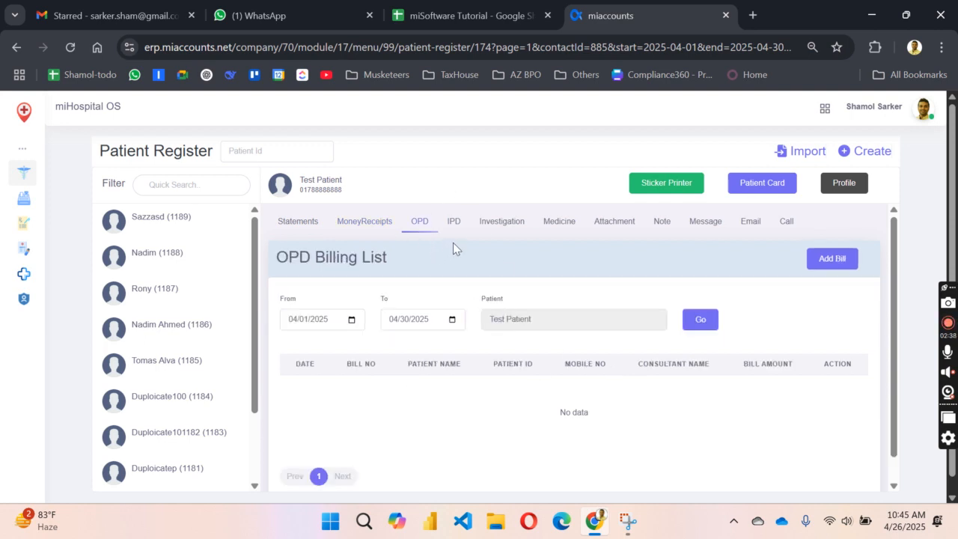
pyautogui.click(454, 224)
pyautogui.click(506, 225)
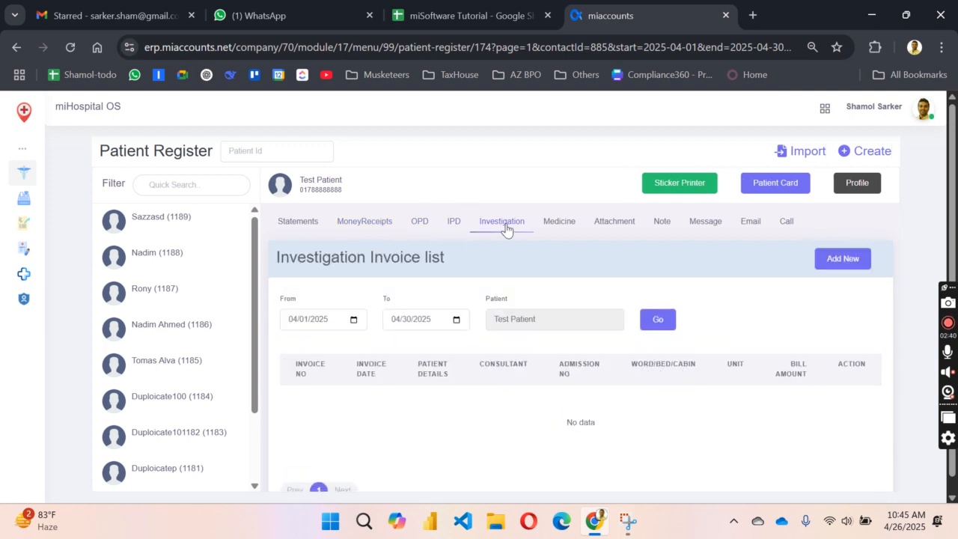
pyautogui.click(452, 224)
pyautogui.moveTo(33, 221)
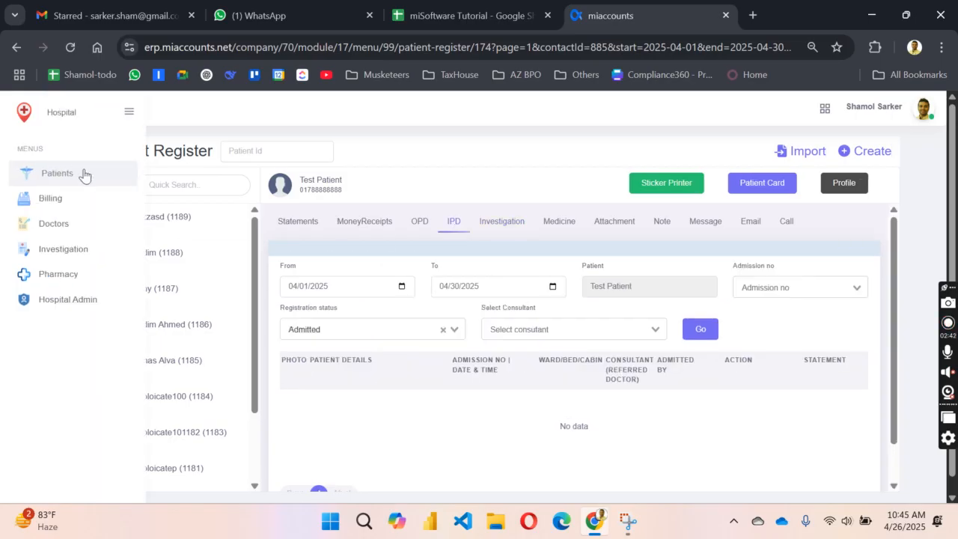
pyautogui.rightClick(56, 203)
# Step: Open Billing in a new tab, pin the sidebar and start a new bill from the OPD Billing List
pyautogui.click(81, 217)
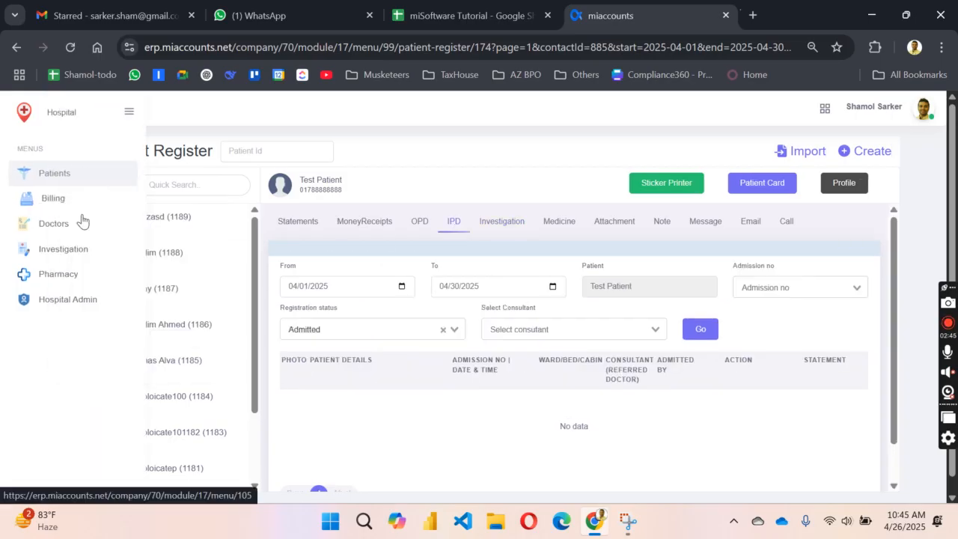
pyautogui.click(683, 15)
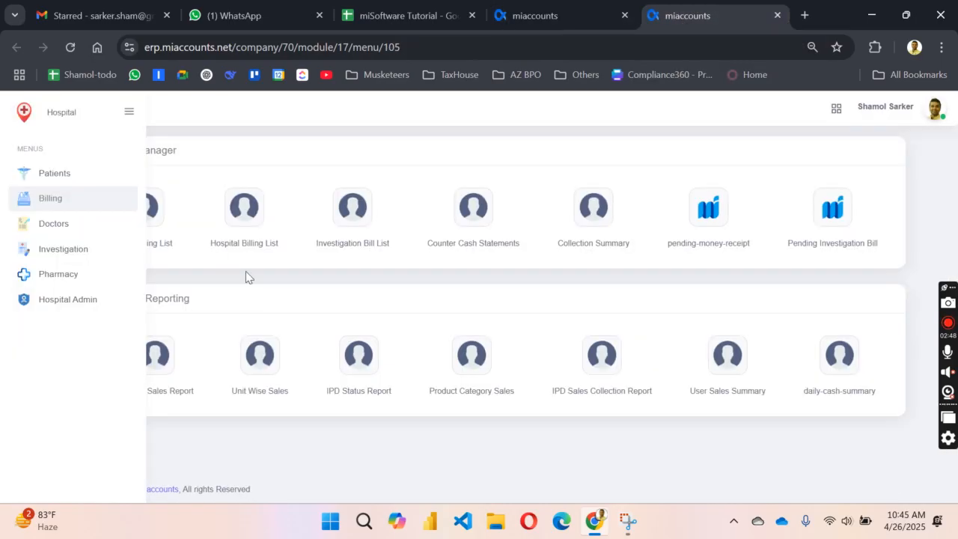
pyautogui.click(128, 117)
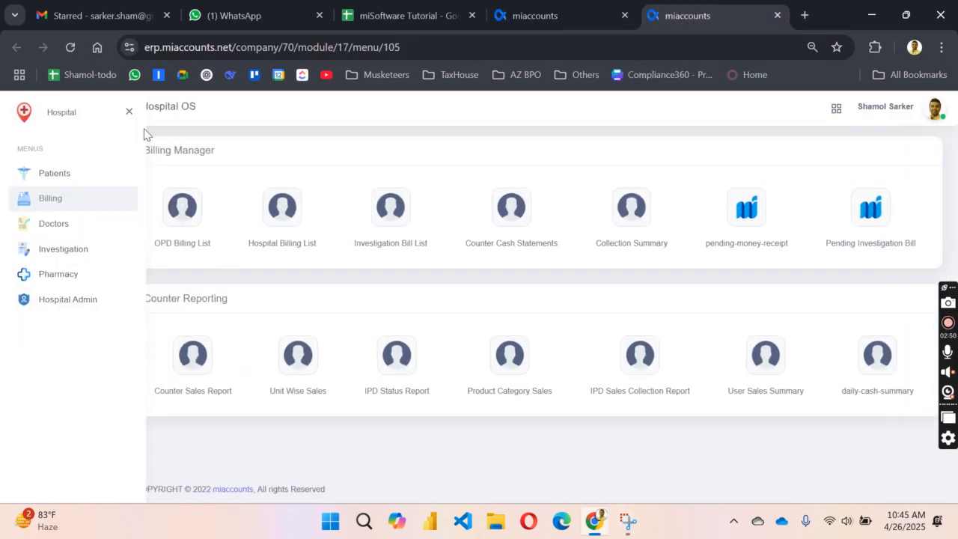
pyautogui.click(216, 241)
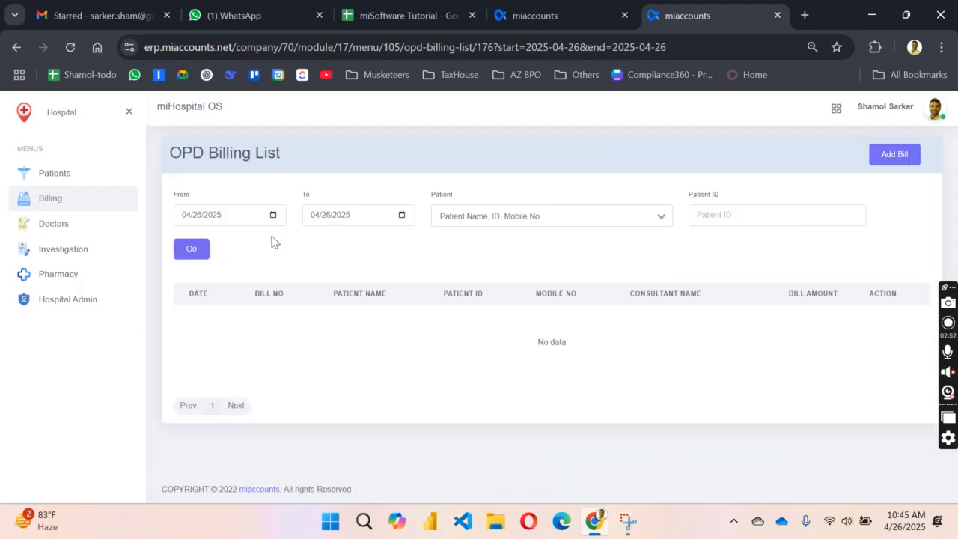
pyautogui.click(892, 156)
# Step: Choose the eye senior medical officer as consultant and load patient serial 20
pyautogui.click(292, 212)
pyautogui.click(285, 250)
pyautogui.click(315, 212)
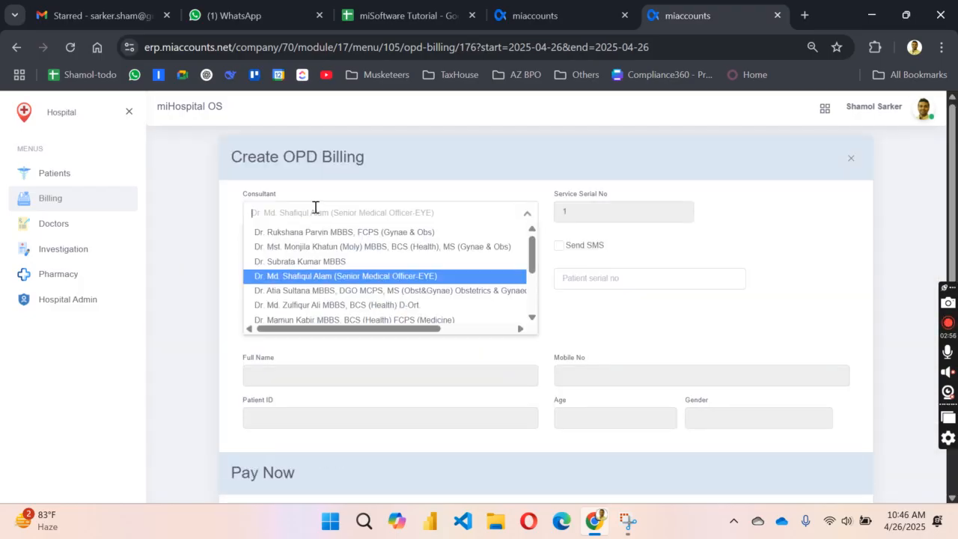
pyautogui.click(436, 184)
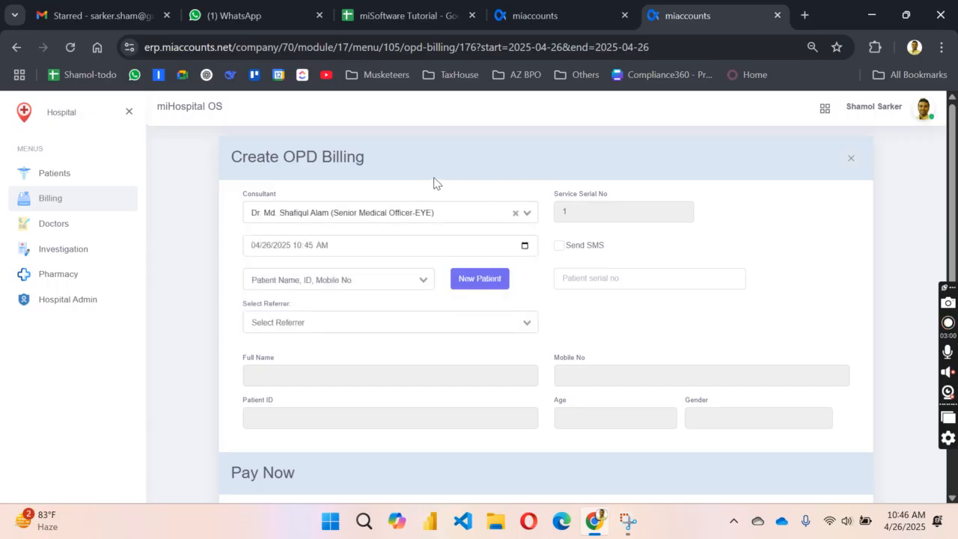
pyautogui.click(584, 282)
pyautogui.write('20')
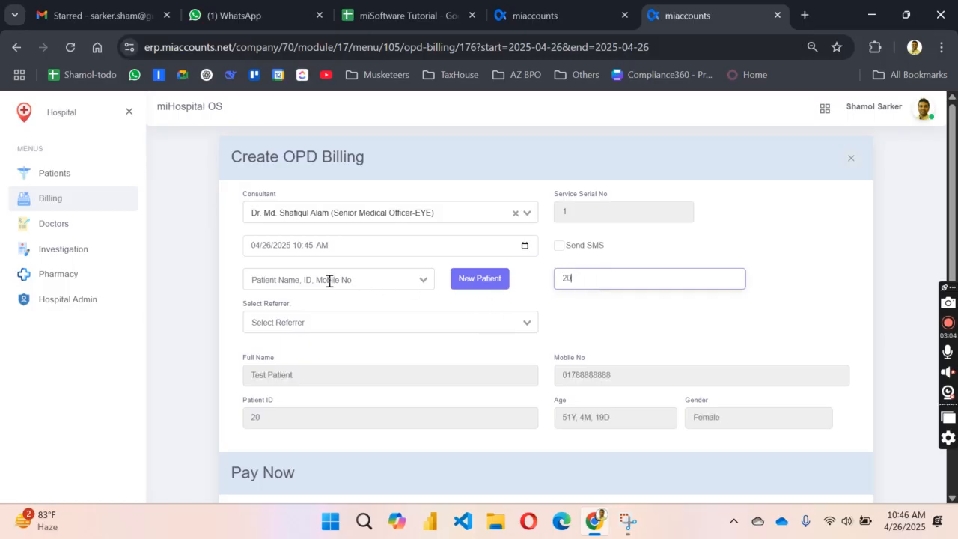
pyautogui.moveTo(255, 372); pyautogui.dragTo(275, 370)
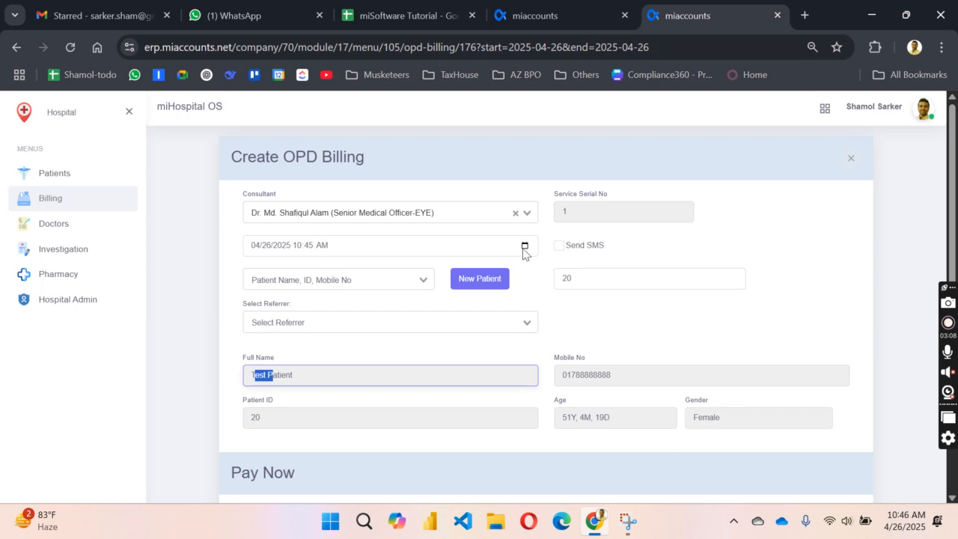
# Step: Set the visit type to New patient, filling in the 200 fee
pyautogui.scroll(-2, 499, 349)
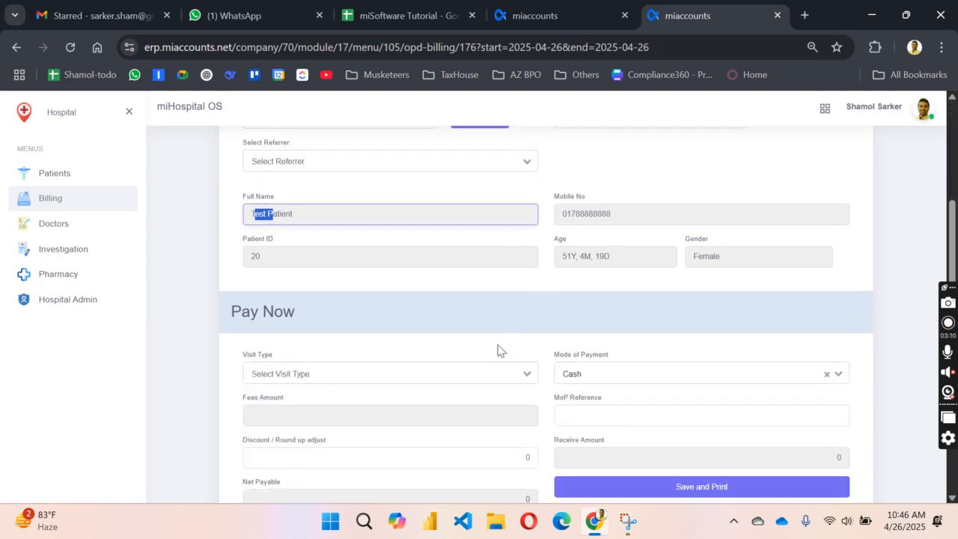
pyautogui.scroll(-1, 500, 350)
pyautogui.click(332, 310)
pyautogui.click(295, 333)
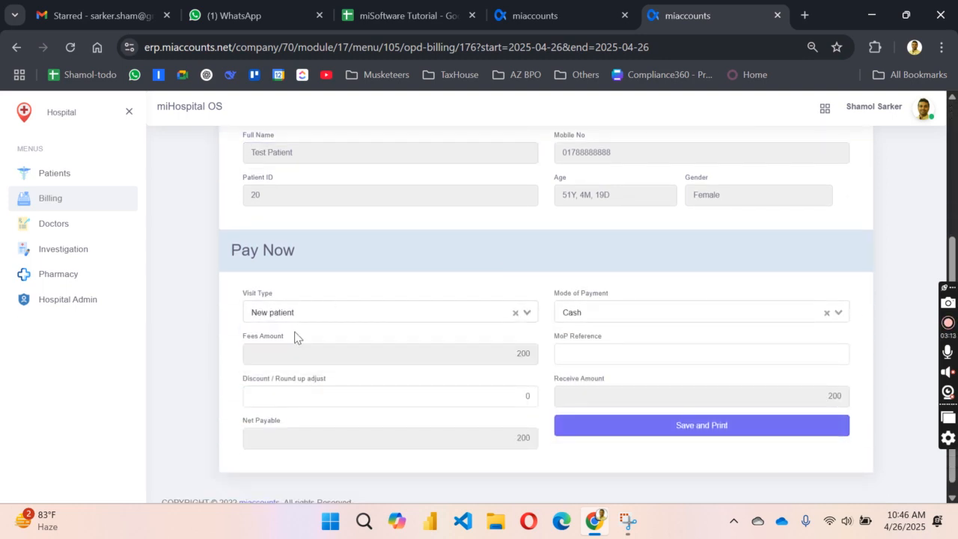
pyautogui.scroll(-1, 470, 340)
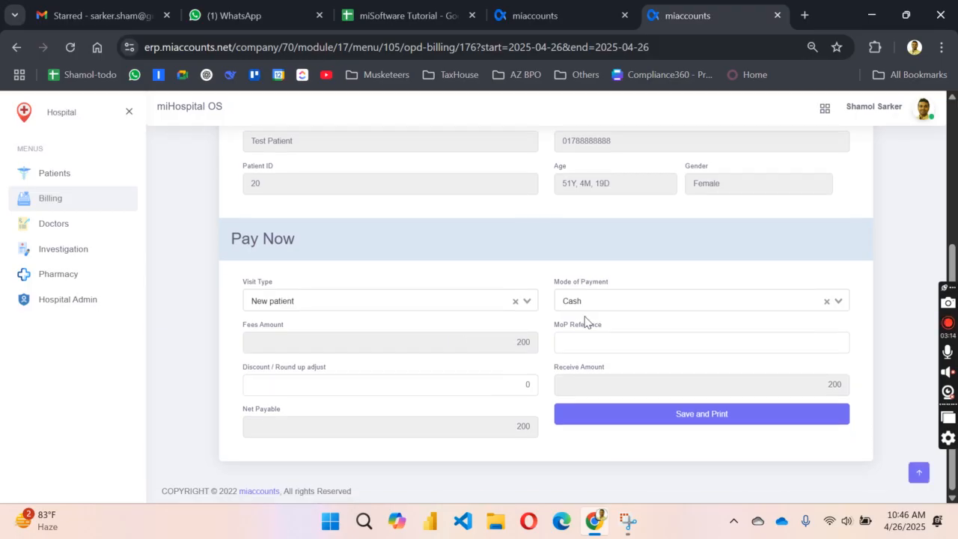
# Step: Save and print OPD bill SI-2025-794, then go back to the Patient Register tab
pyautogui.click(708, 419)
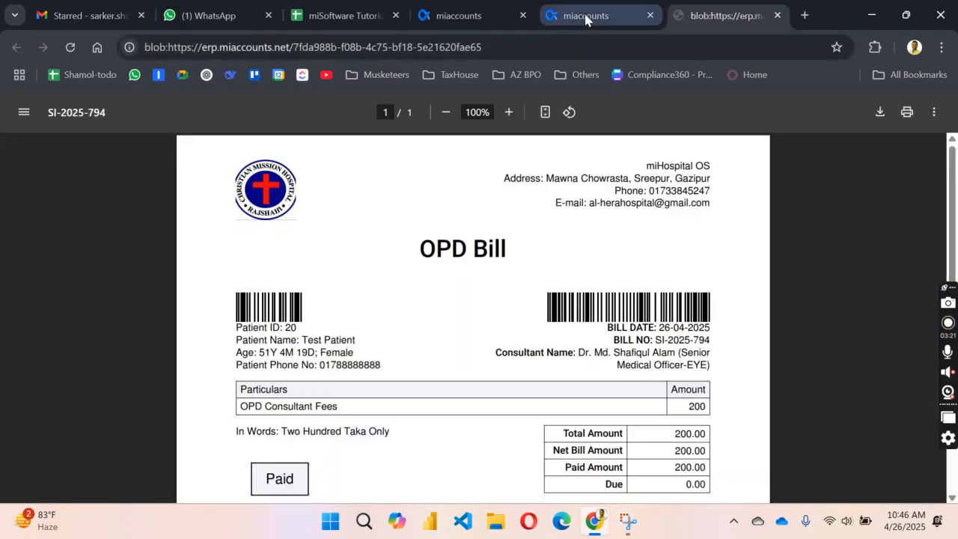
pyautogui.click(586, 16)
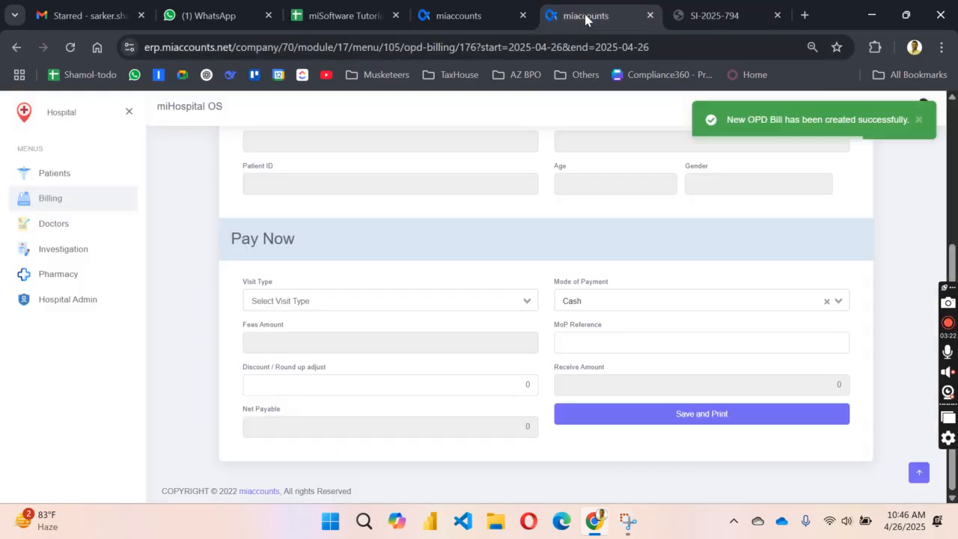
pyautogui.scroll(3, 447, 297)
pyautogui.click(478, 8)
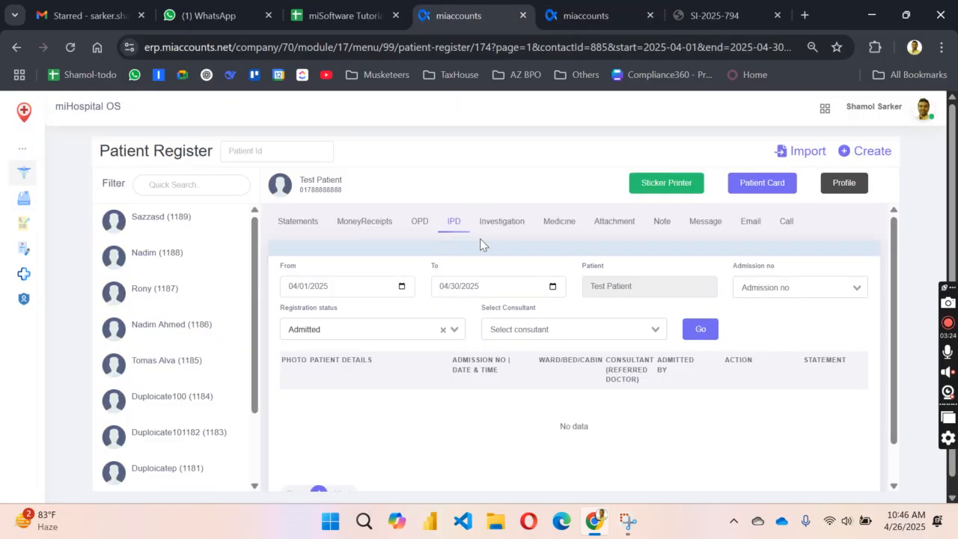
# Step: Check bill SI-2025-794 and receipt MR-2025-904 in the OPD, Statements and MoneyReceipts tabs
pyautogui.click(420, 223)
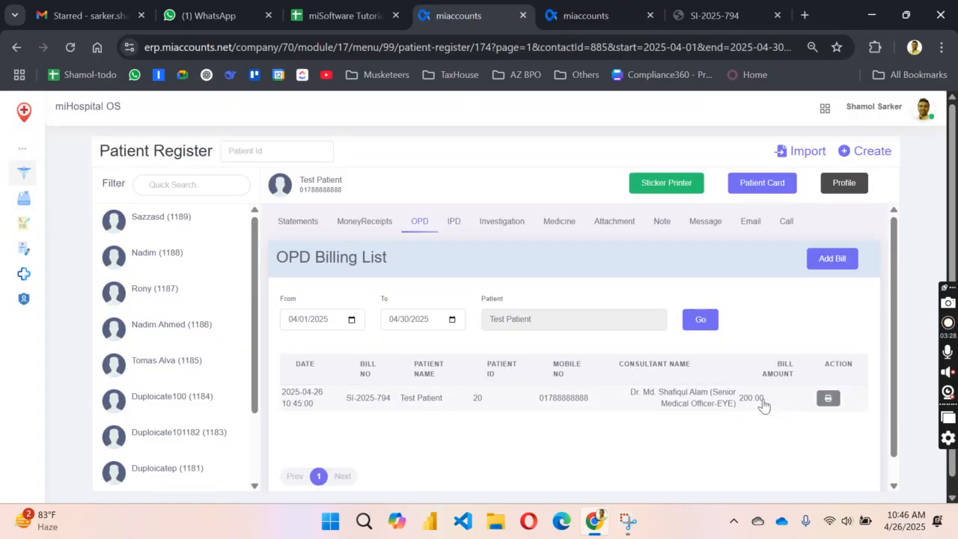
pyautogui.click(313, 223)
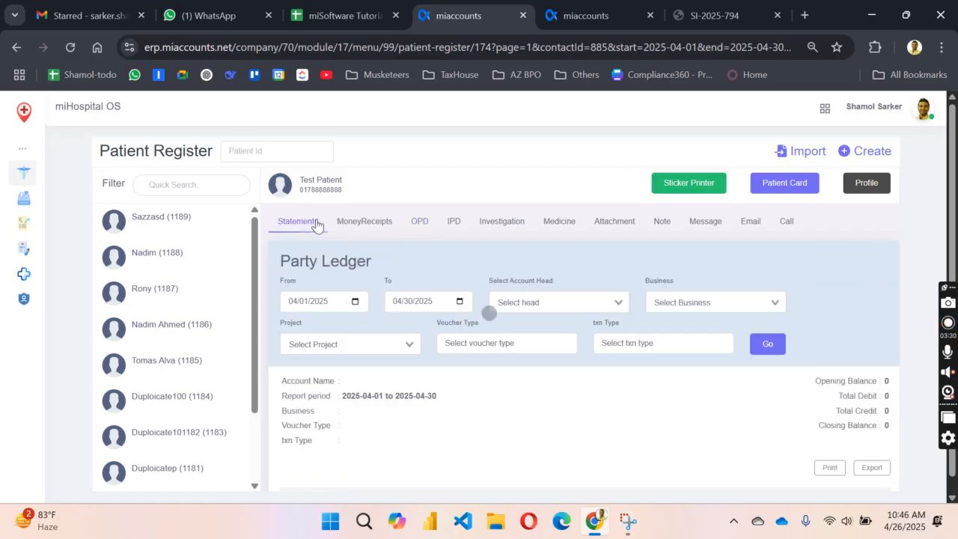
pyautogui.click(364, 222)
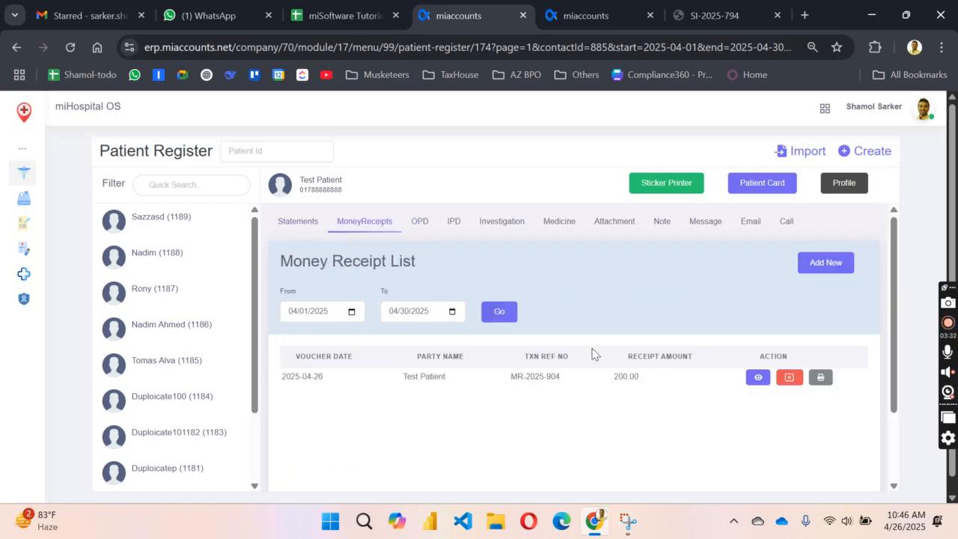
pyautogui.click(420, 222)
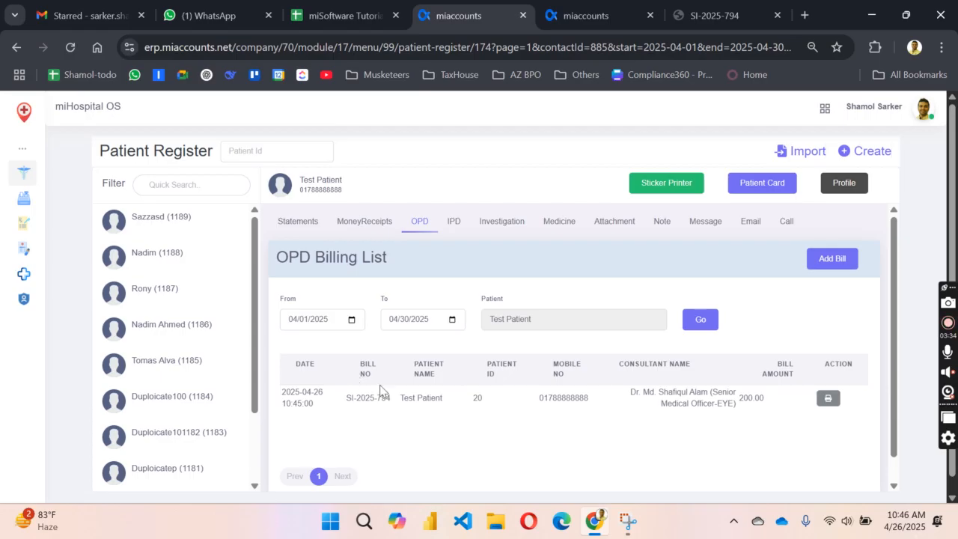
pyautogui.click(362, 223)
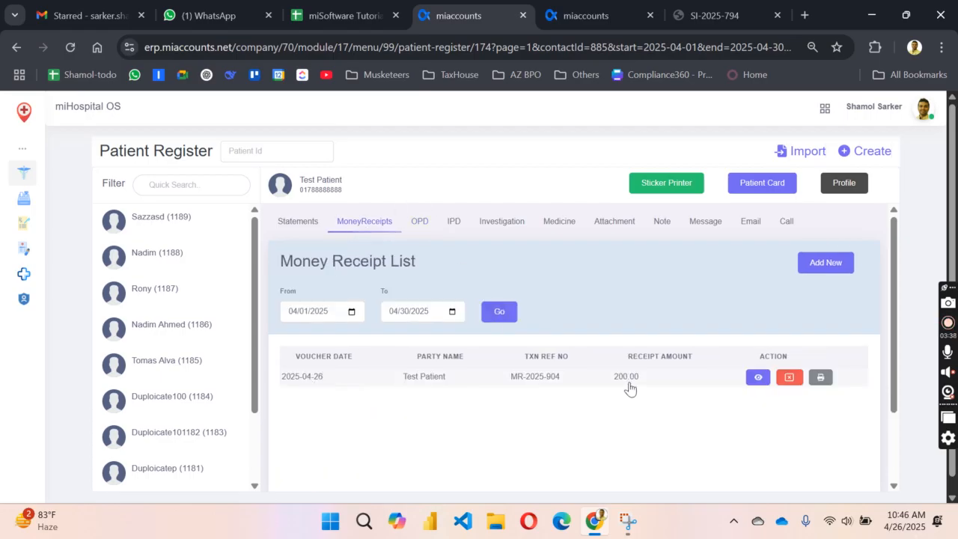
# Step: Print money receipt MR-2025-904 and review its PDF
pyautogui.click(819, 377)
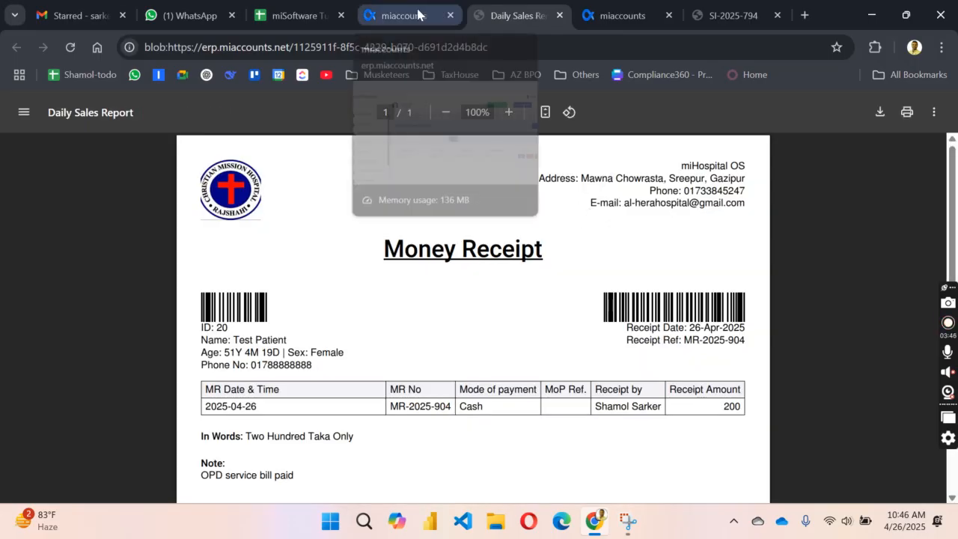
pyautogui.click(417, 15)
pyautogui.click(511, 15)
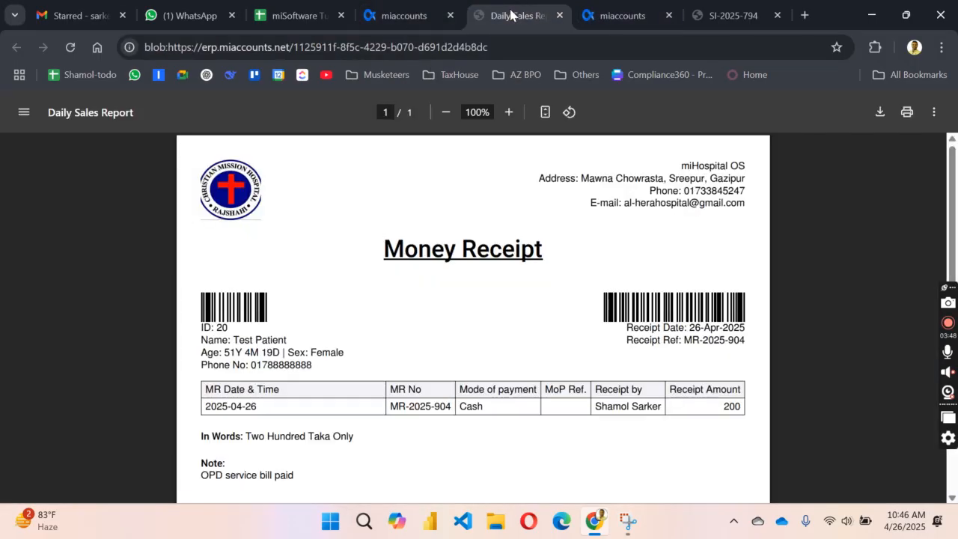
# Step: Print OPD bill SI-2025-794 from Test Patient's OPD list
pyautogui.click(411, 15)
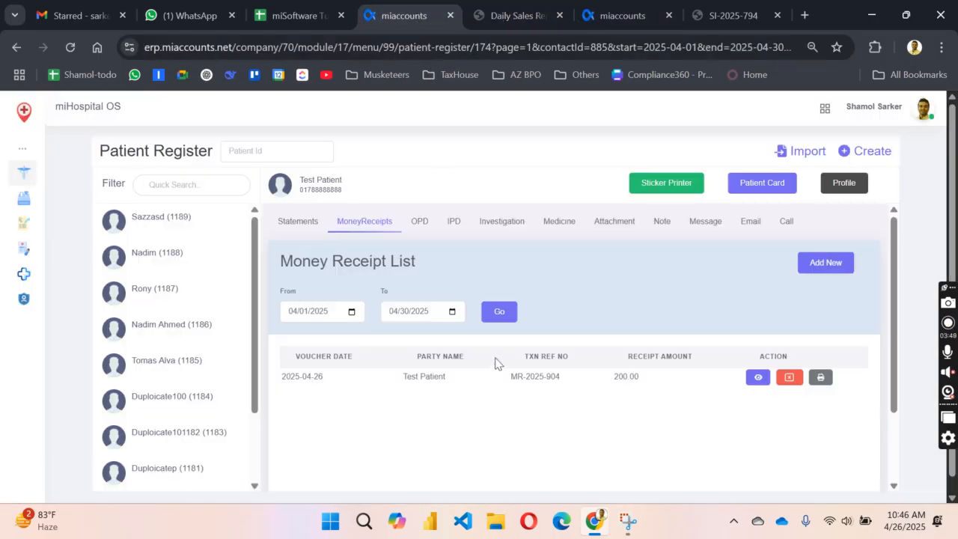
pyautogui.click(417, 225)
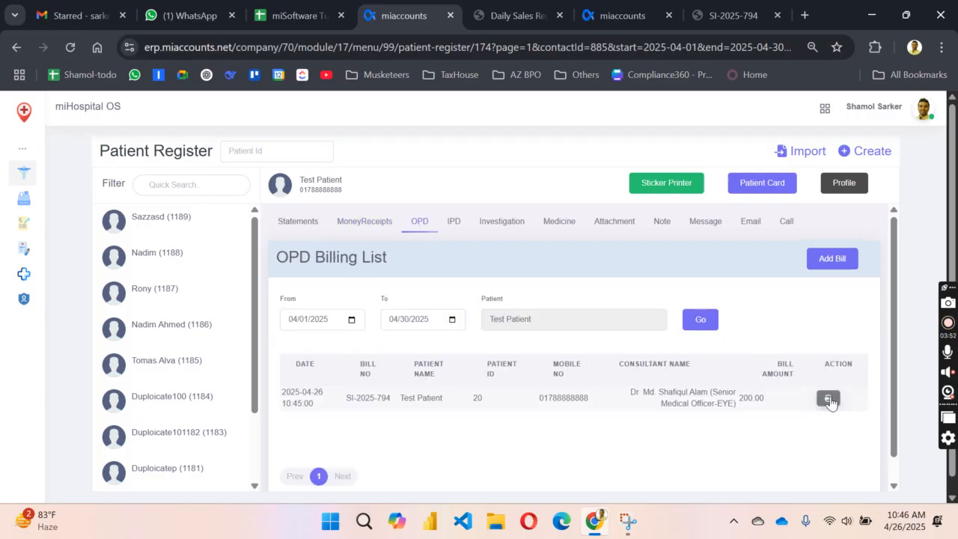
pyautogui.click(828, 398)
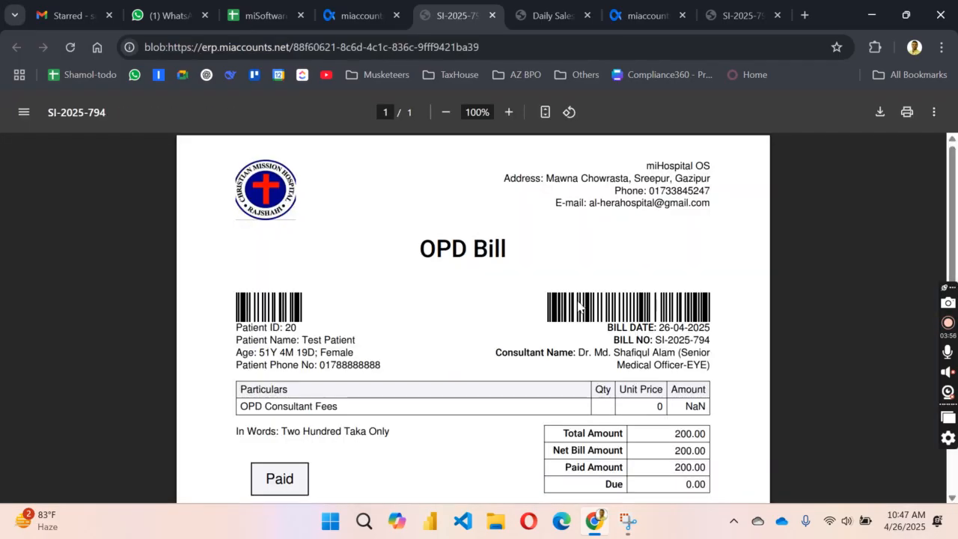
# Step: Back on Test Patient's register, view the Medicine, Investigation and Attachment sections
pyautogui.click(366, 14)
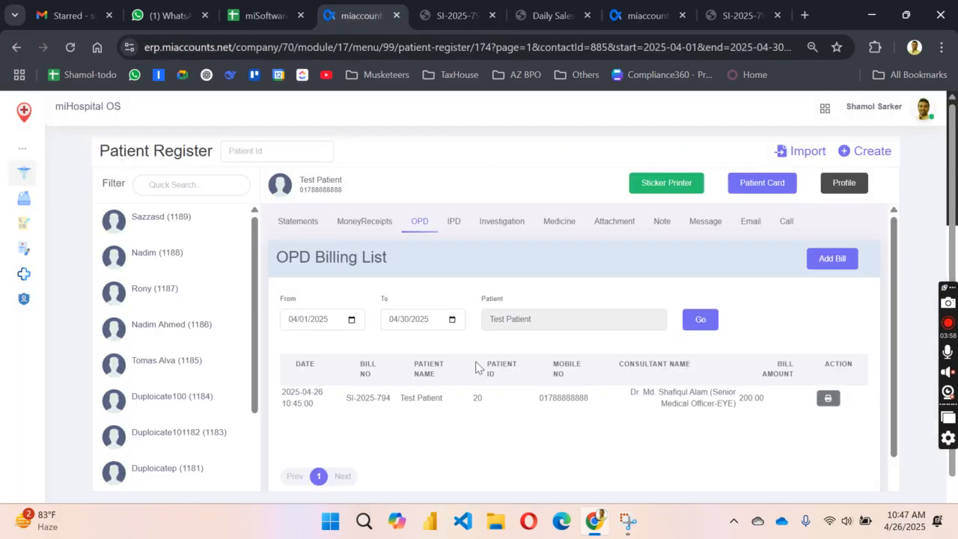
pyautogui.click(558, 229)
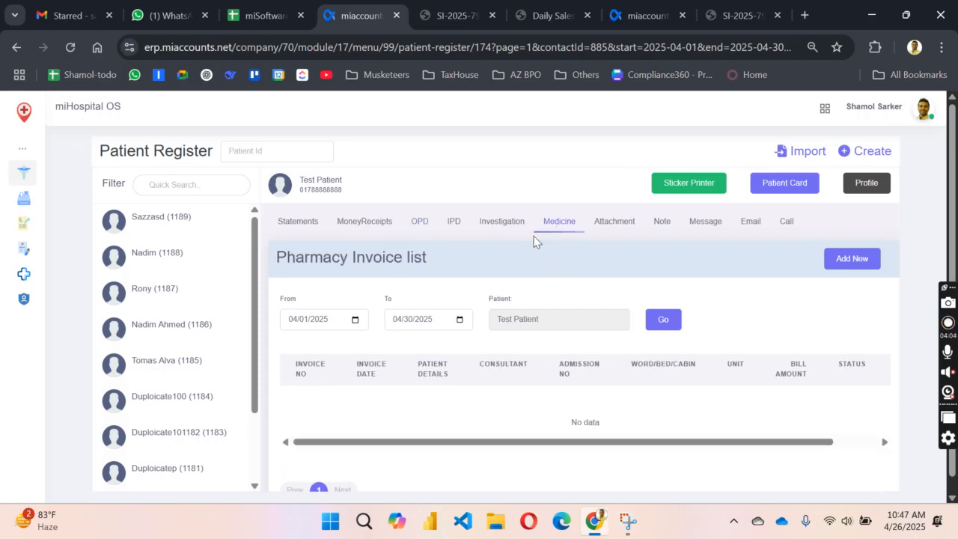
pyautogui.click(499, 226)
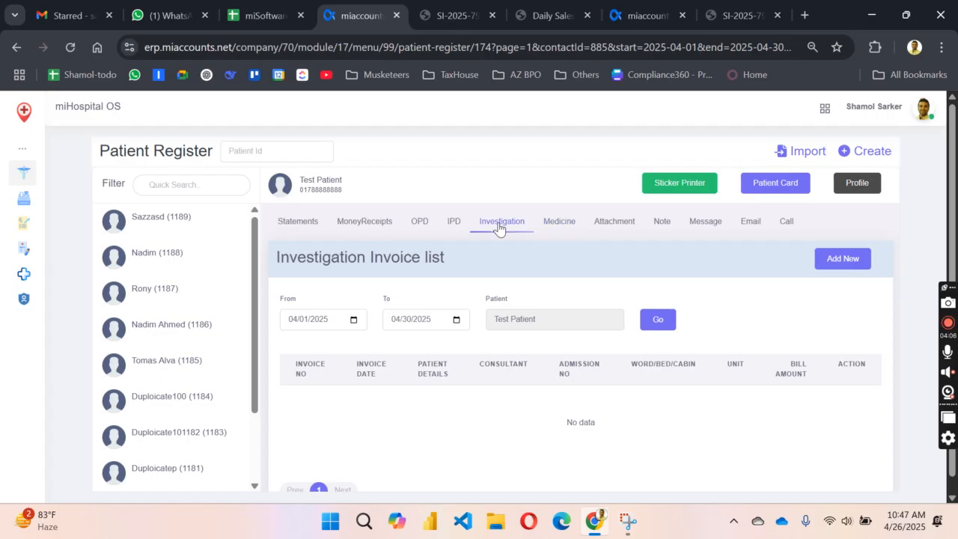
pyautogui.click(623, 228)
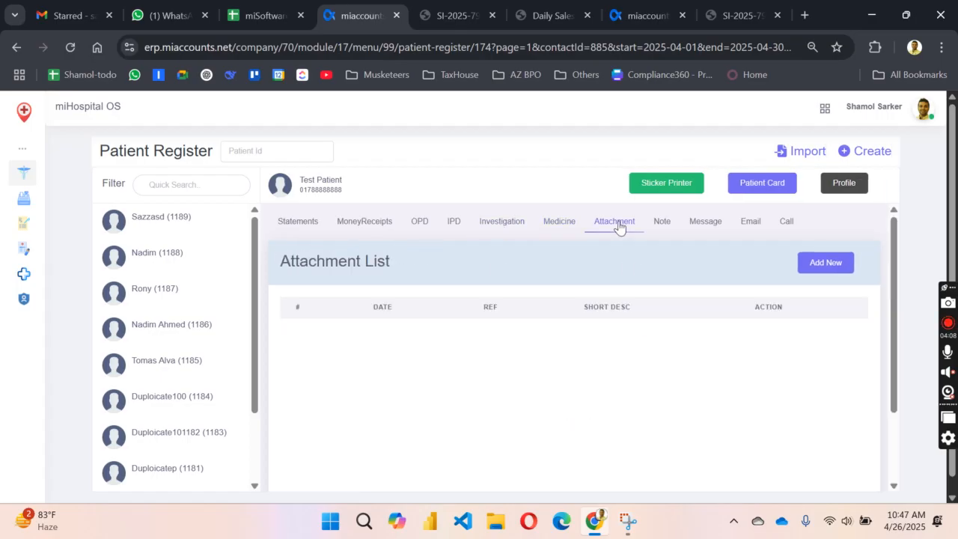
# Step: Open and cancel a new attachment form, then show the April 2025 party ledger statement
pyautogui.click(823, 263)
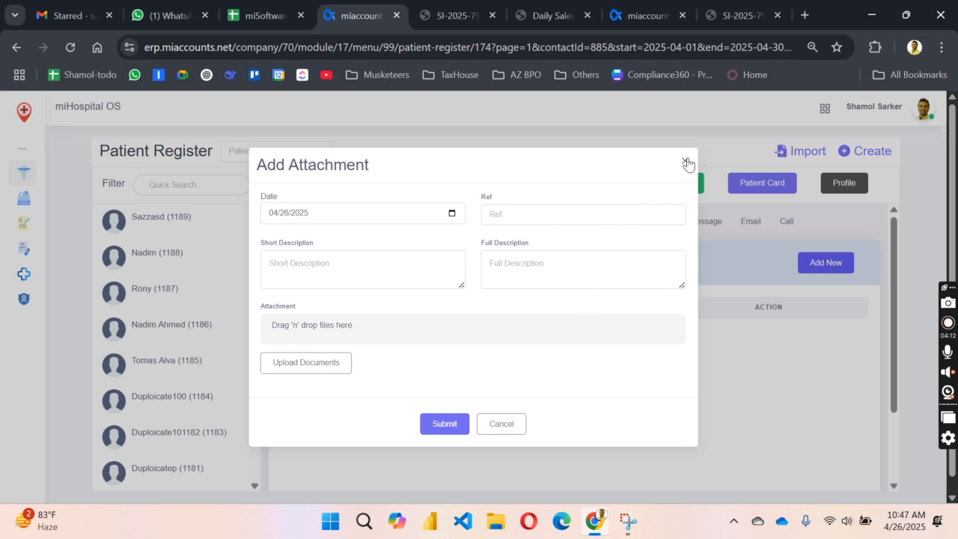
pyautogui.click(686, 162)
pyautogui.click(303, 224)
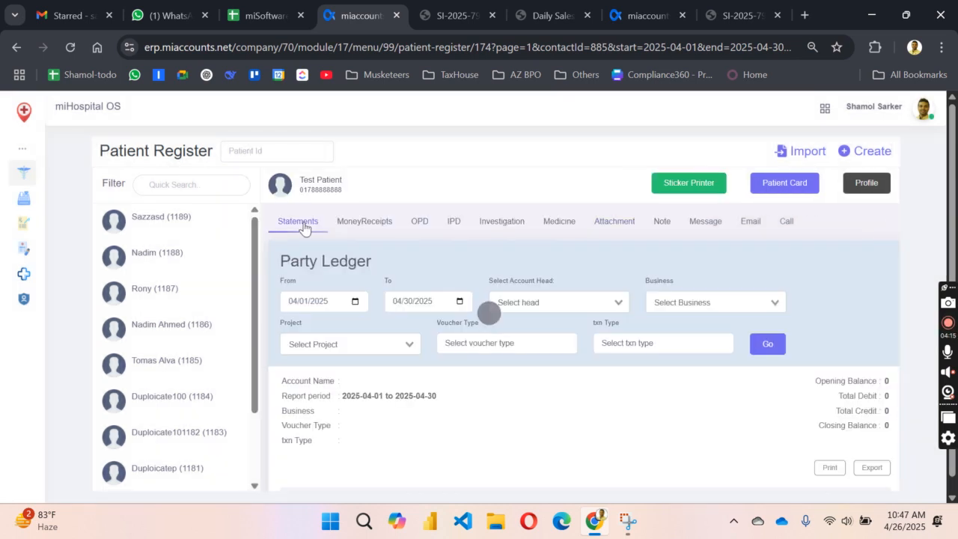